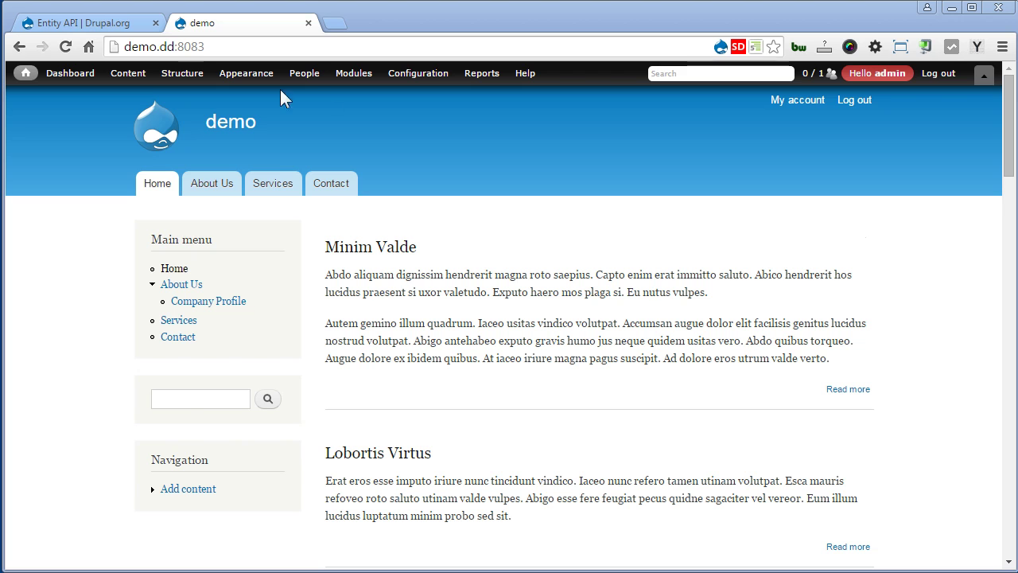
Open the Category vocabulary from Structure > Taxonomy in a new browser tab.
mouse_move(178, 77)
mouse_move(170, 114)
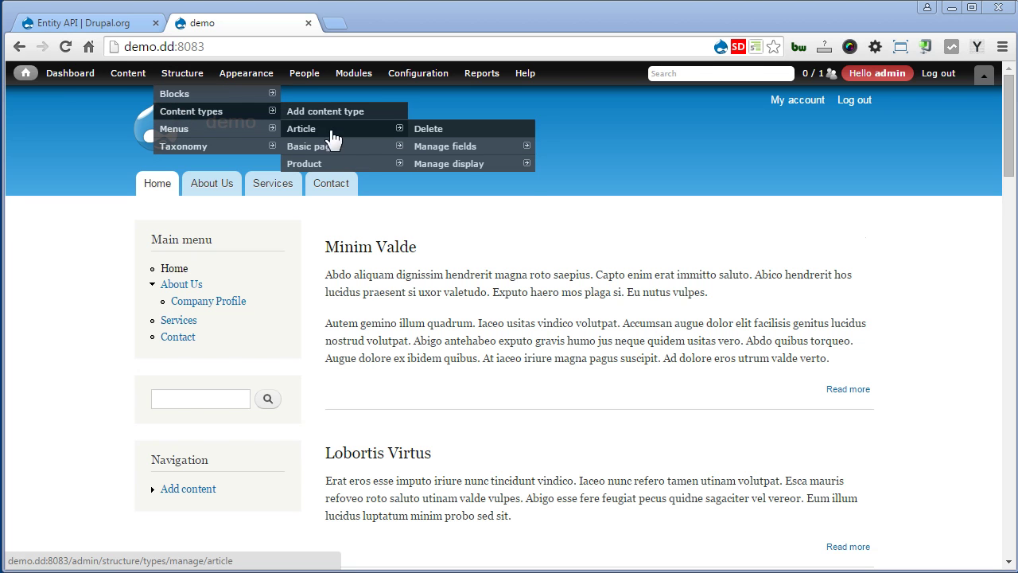
mouse_move(331, 170)
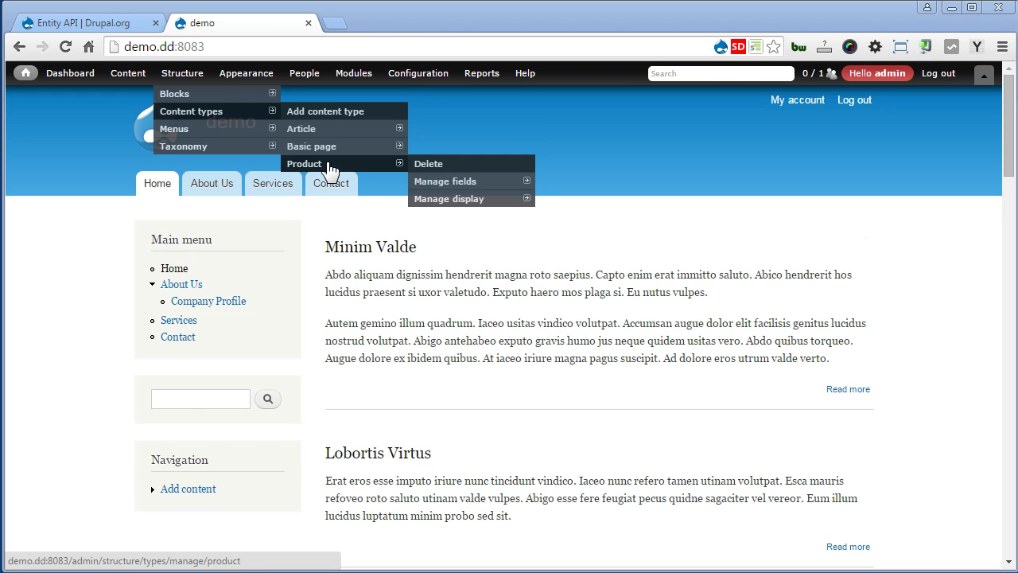
mouse_move(233, 148)
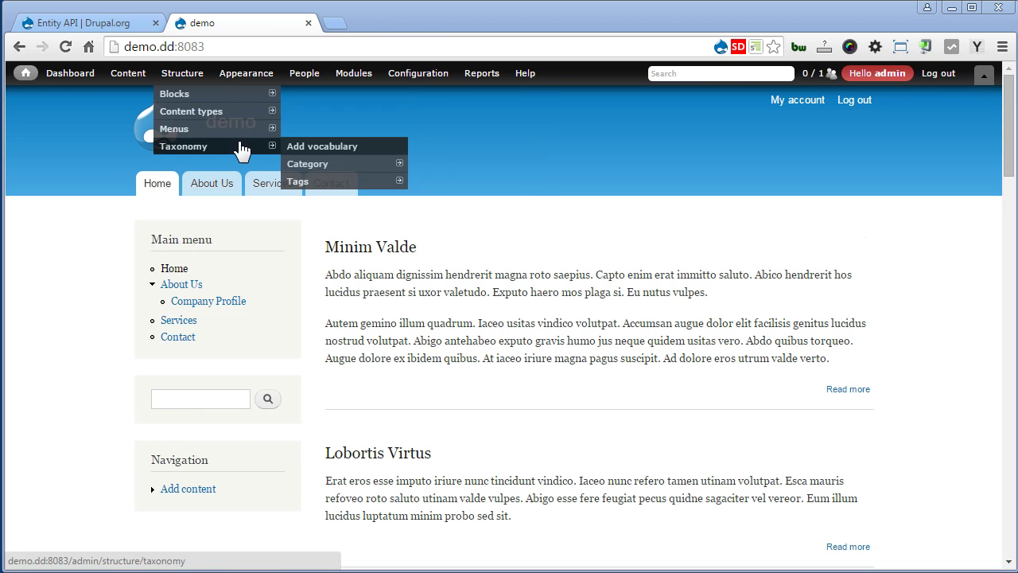
right_click(322, 164)
left_click(338, 173)
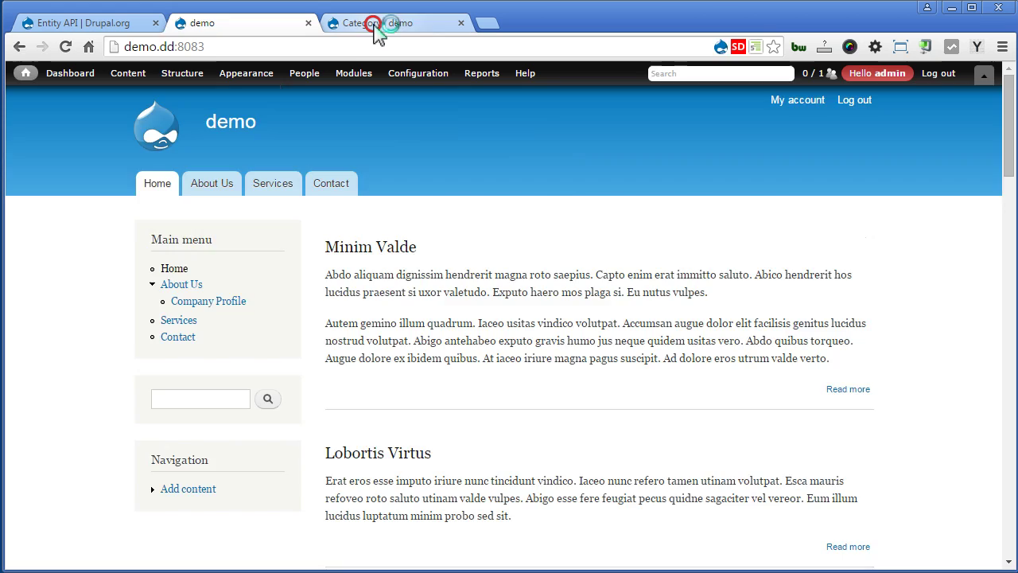
View the Category terms: Fashion with Men and Women, then Cameras and Watches.
left_click(373, 24)
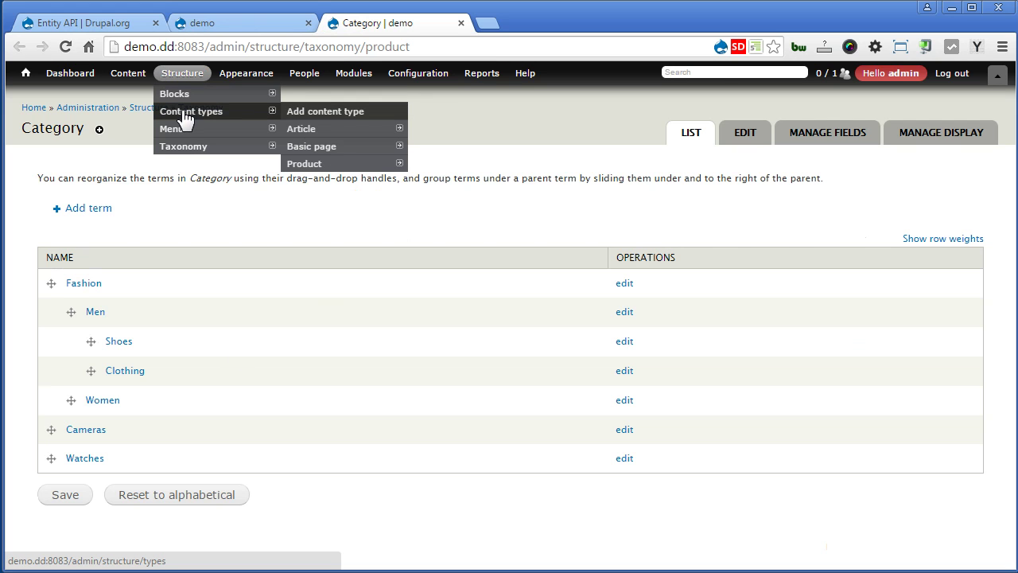
mouse_move(329, 168)
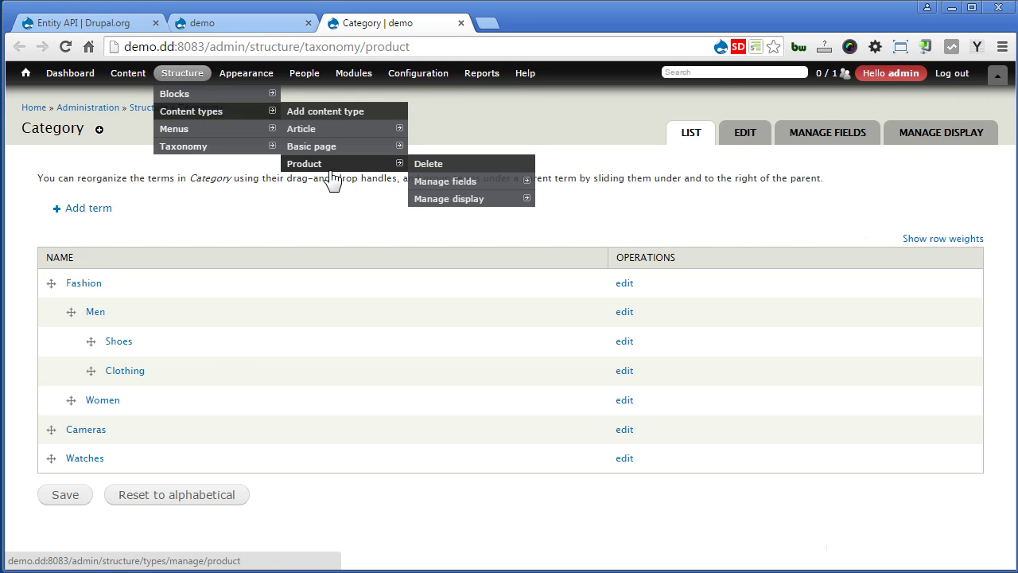
Add a 'Category' field to Product as a Term reference with a Select list widget.
left_click(462, 181)
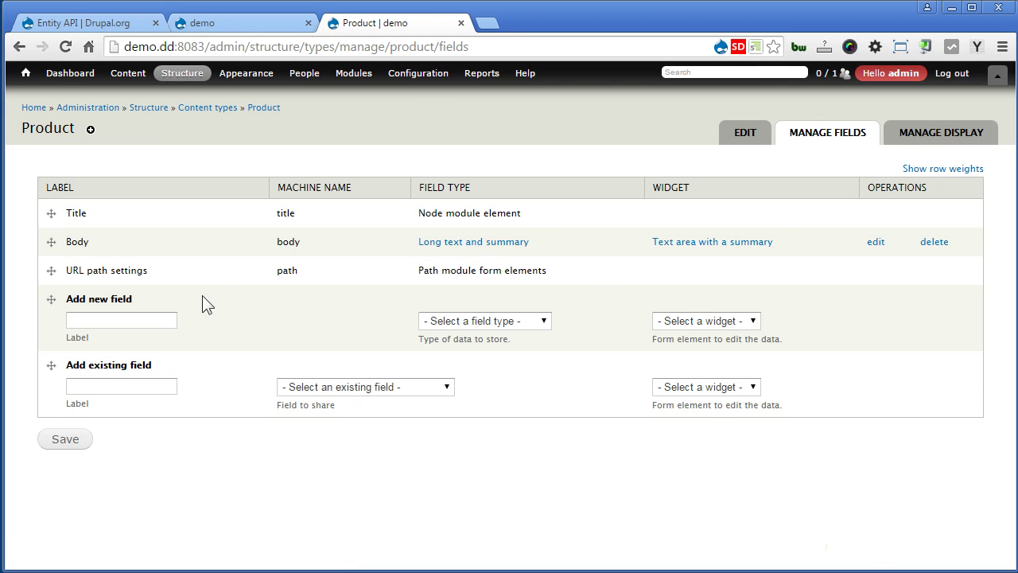
left_click(156, 317)
type("Cate")
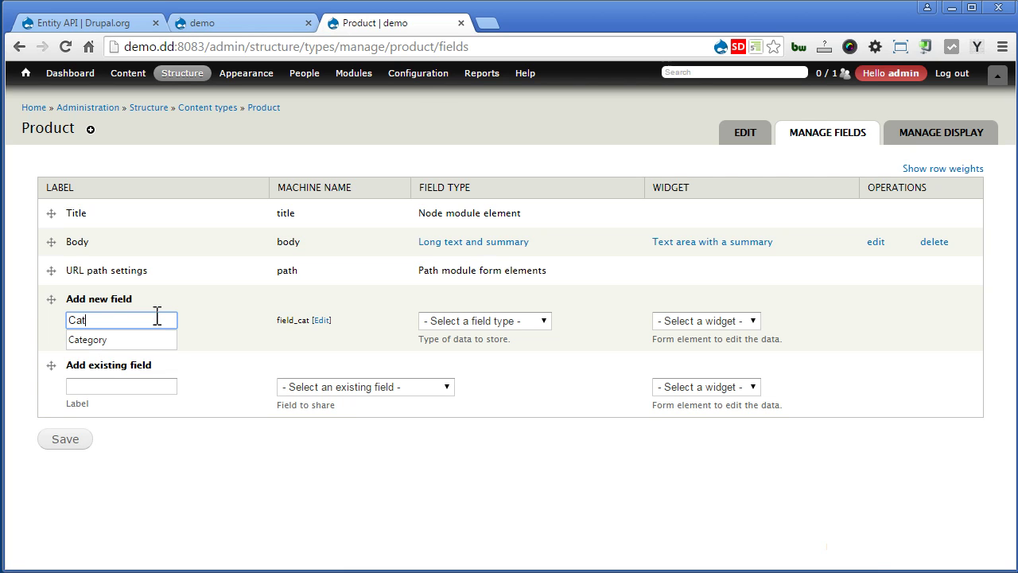
left_click(146, 340)
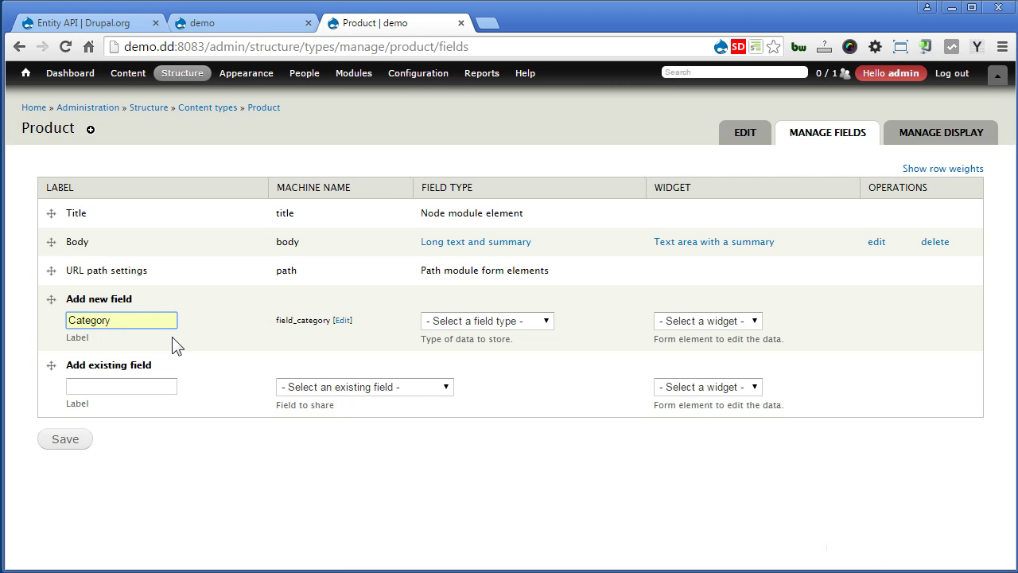
left_click(501, 325)
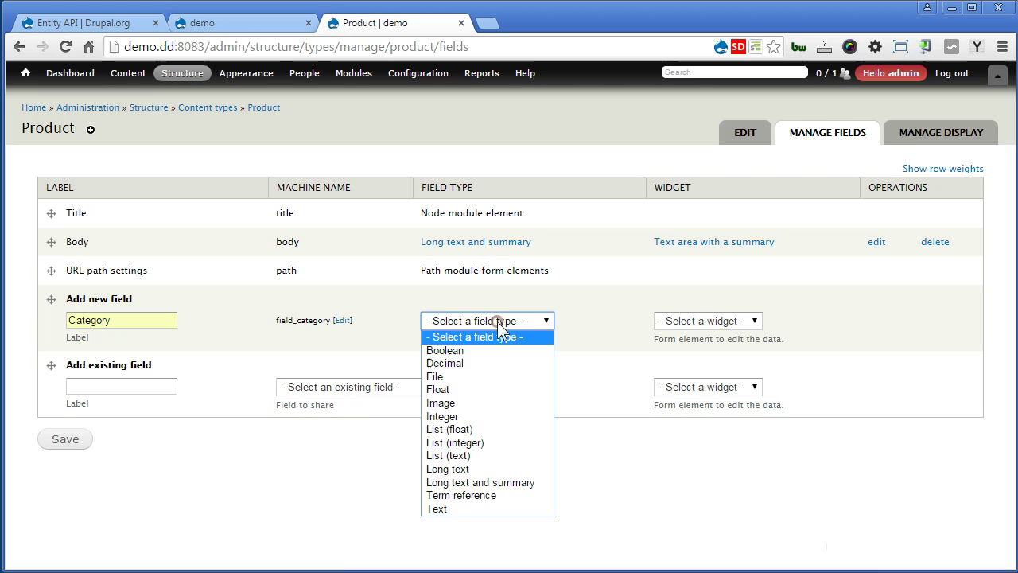
left_click(489, 495)
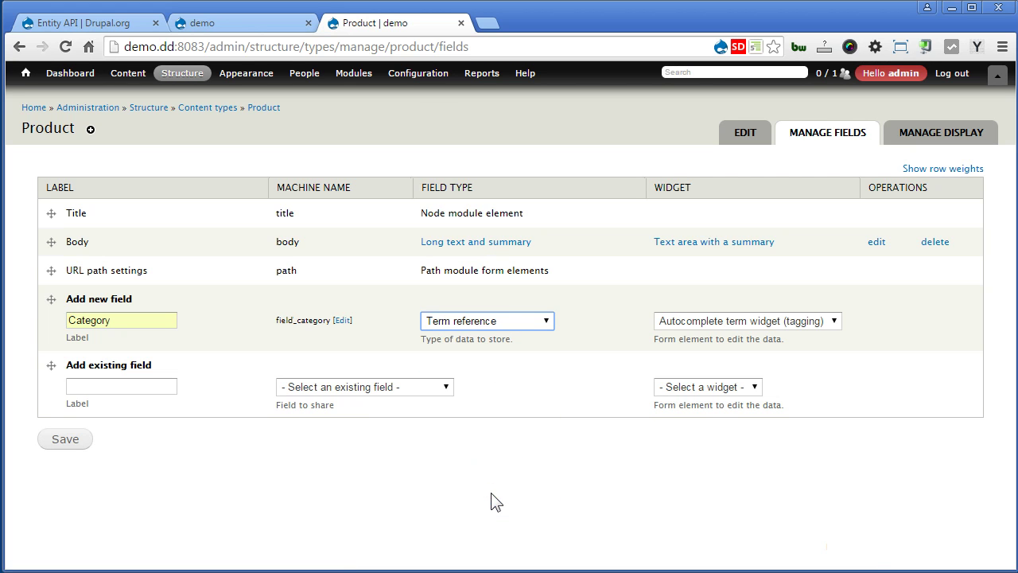
left_click(679, 320)
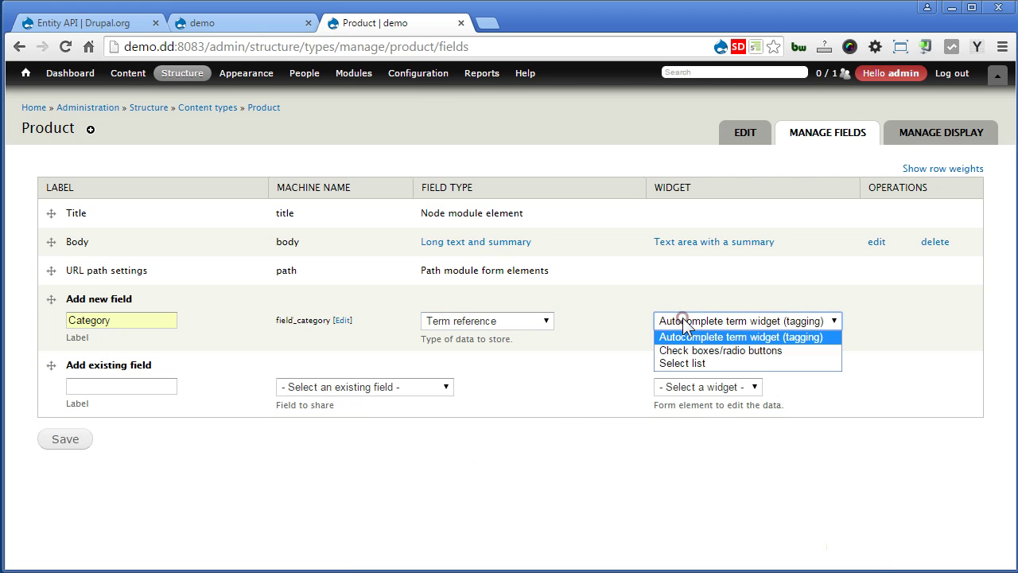
left_click(677, 358)
left_click(51, 442)
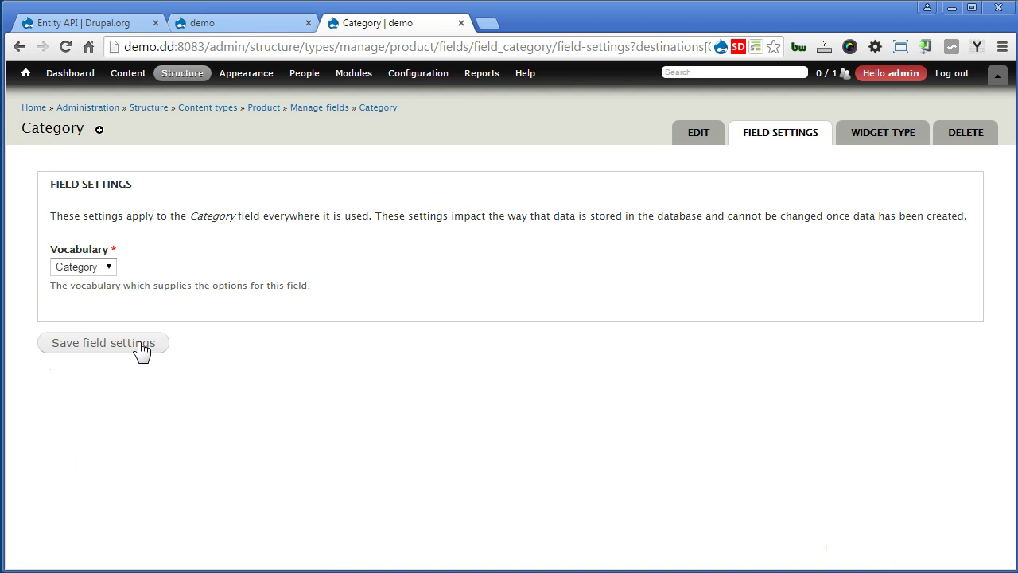
Keep the Category vocabulary and make the Category field required.
left_click(132, 344)
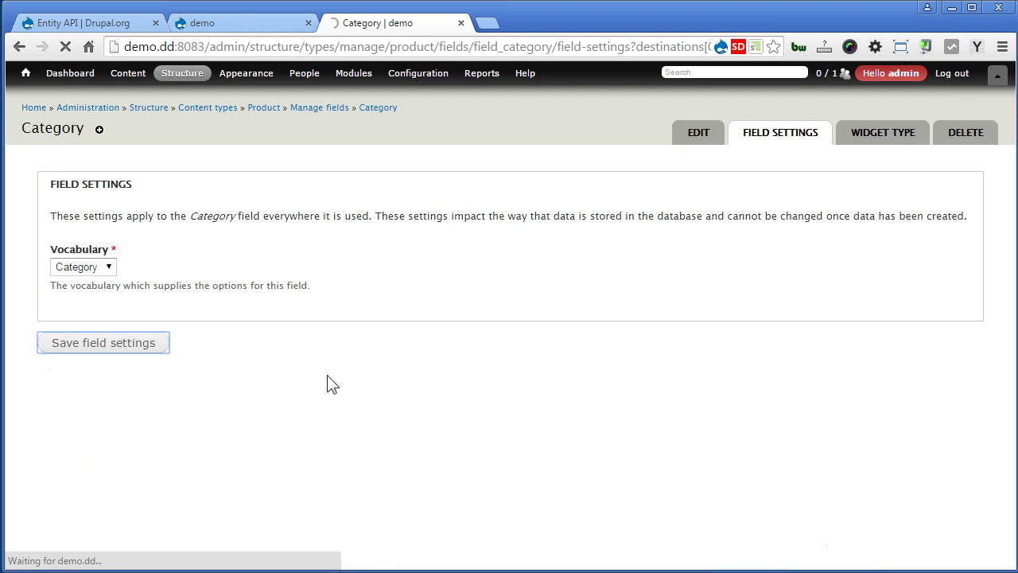
left_click(121, 322)
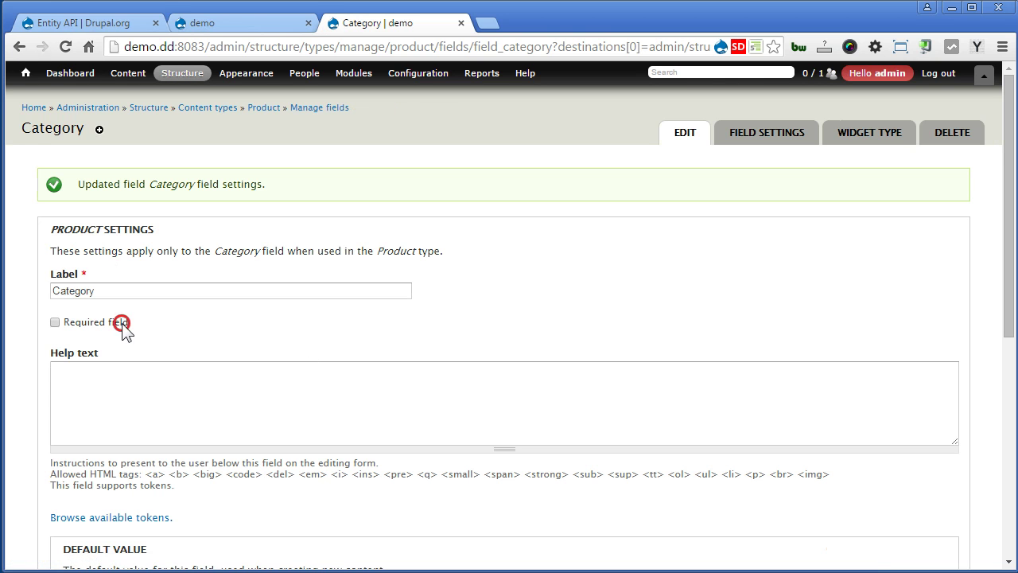
scroll(28, 481, "down", 5)
left_click(69, 501)
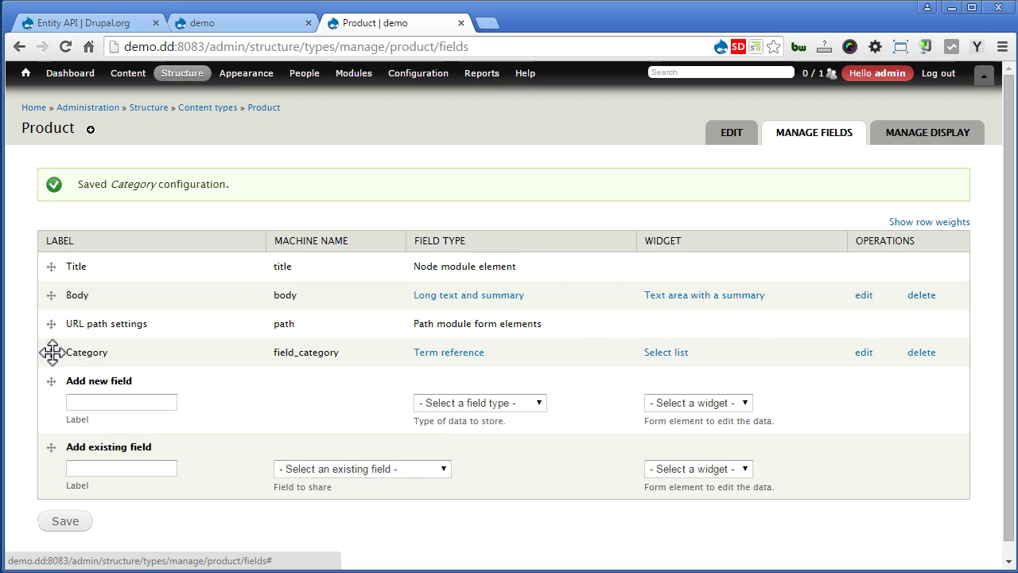
Move the Category field above Body, right after Title, and save the order.
left_click_drag(52, 352, 57, 298)
scroll(57, 418, "down", 1)
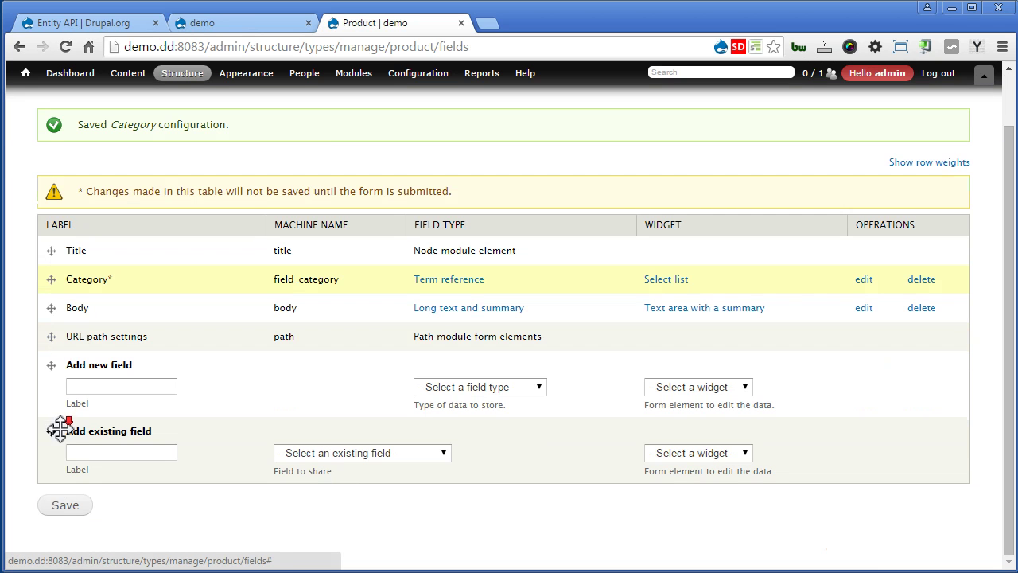
left_click(65, 509)
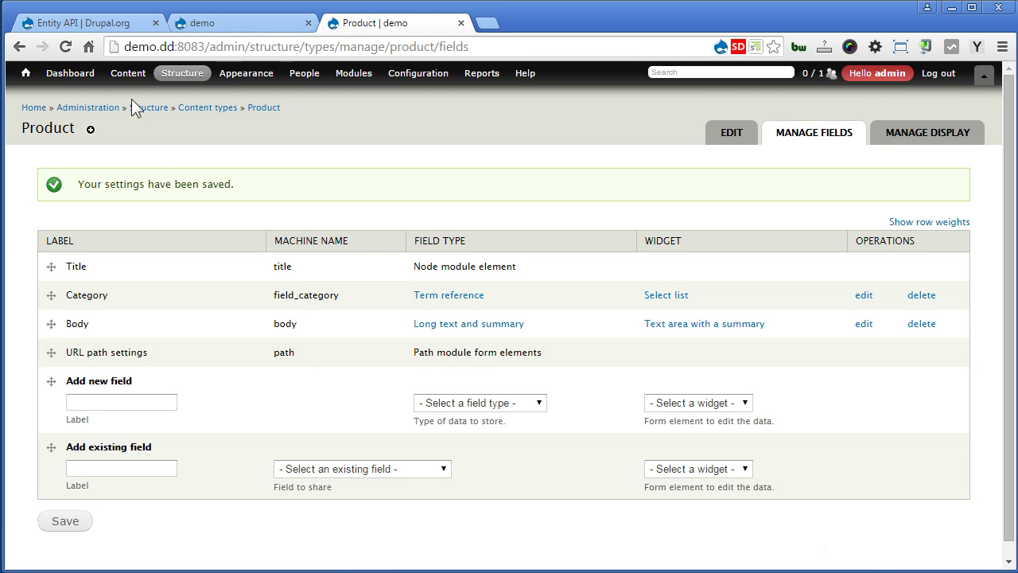
Start a new Product with a dummy title and the --Shoes category.
mouse_move(121, 79)
mouse_move(129, 103)
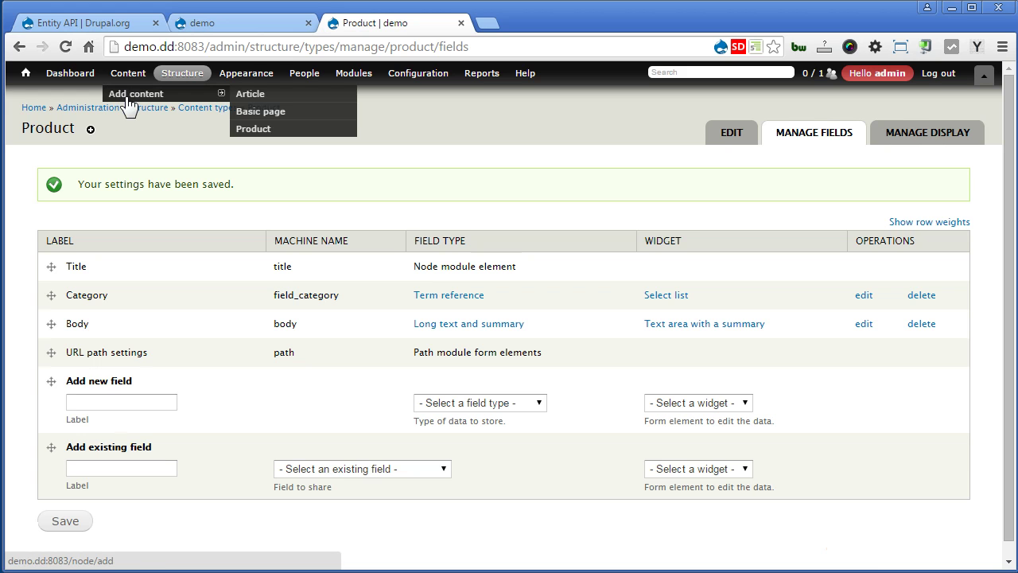
left_click(271, 130)
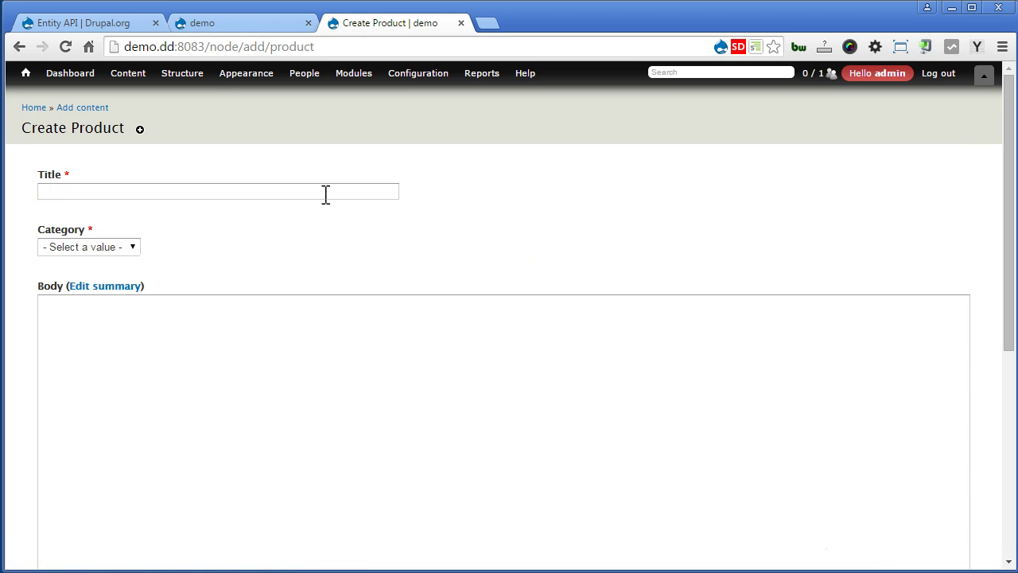
left_click(324, 191)
left_click(978, 46)
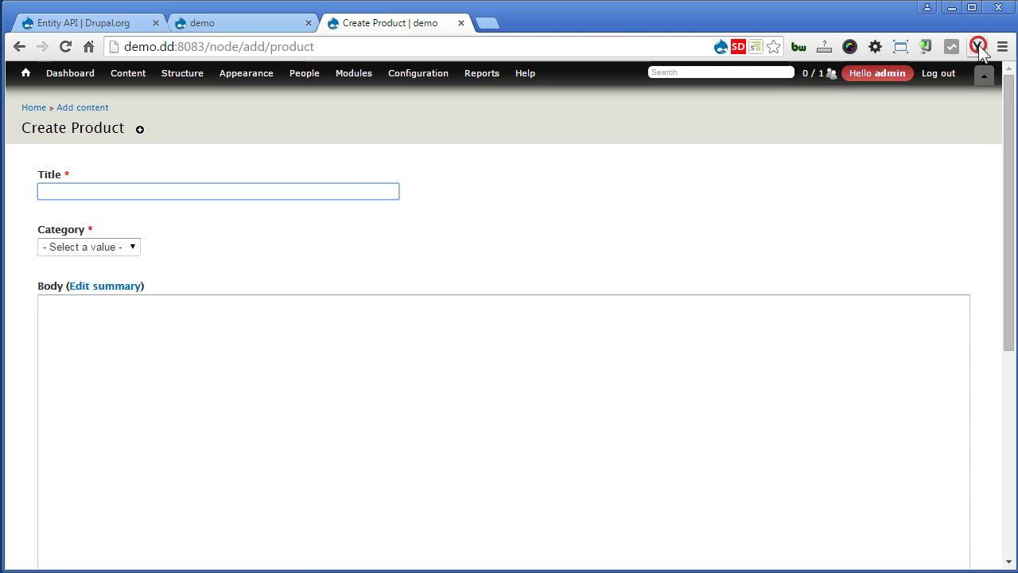
left_click(960, 90)
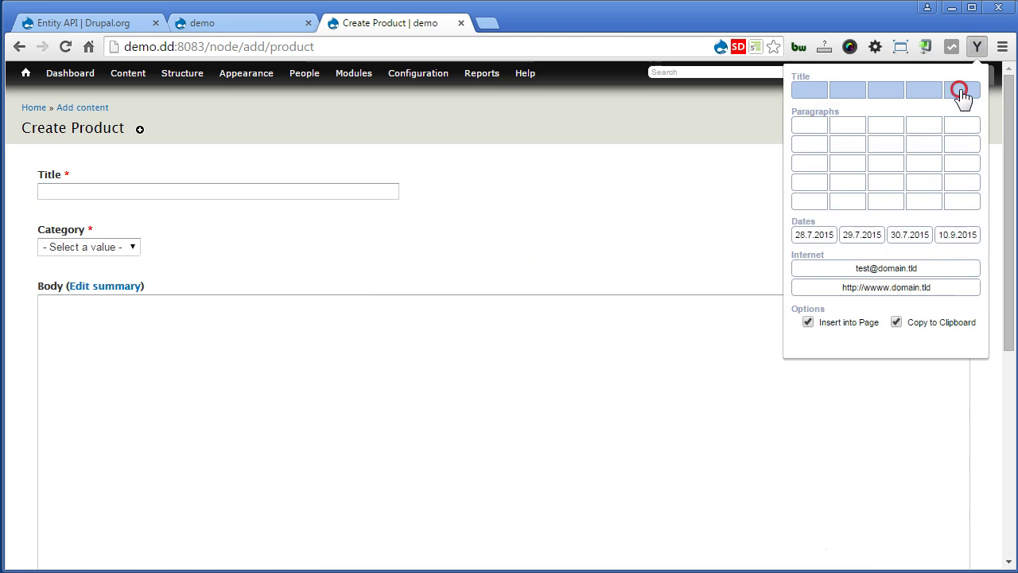
left_click(128, 253)
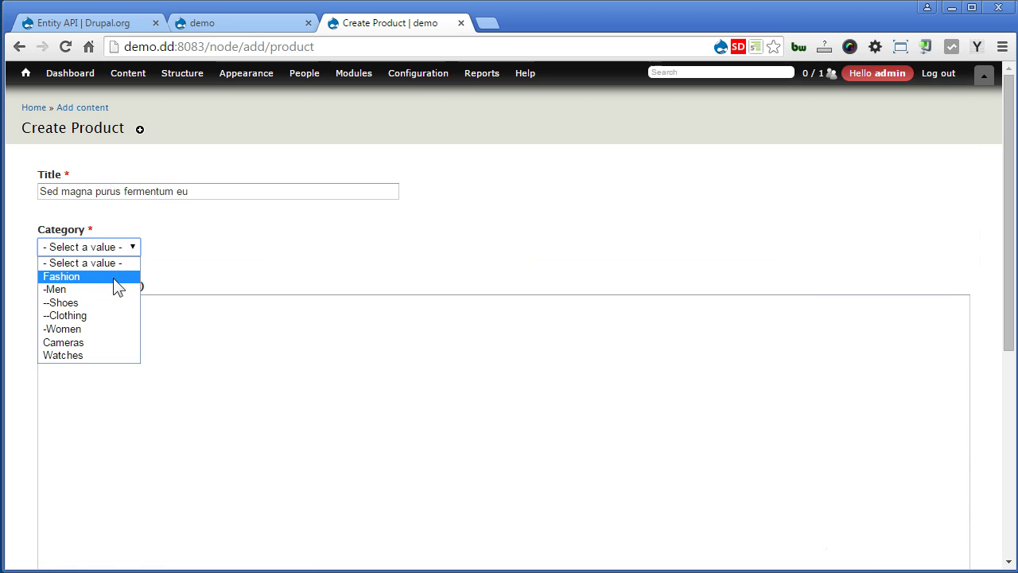
left_click(115, 304)
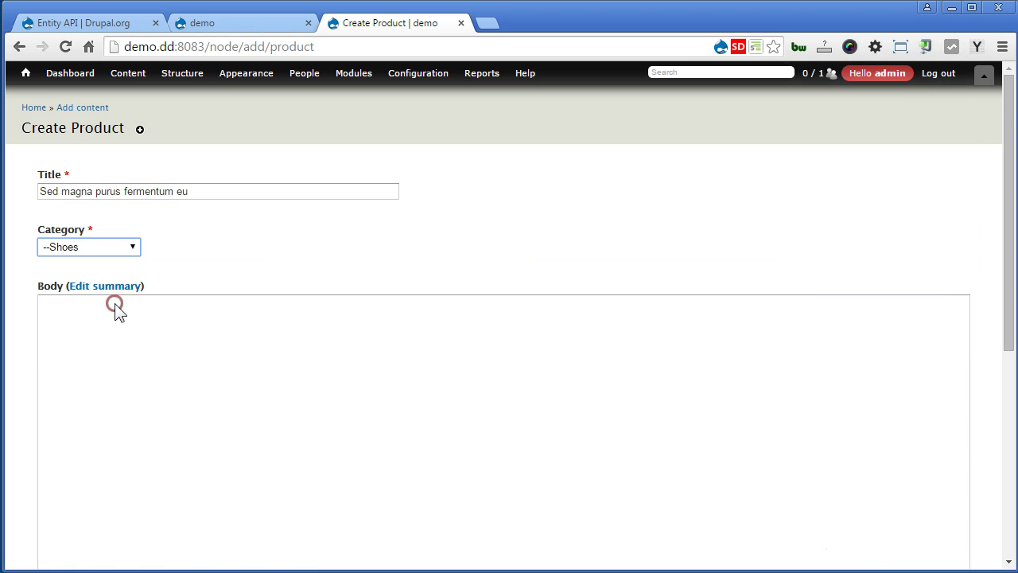
Fill the Body with five dummy paragraphs and save the product.
left_click(147, 335)
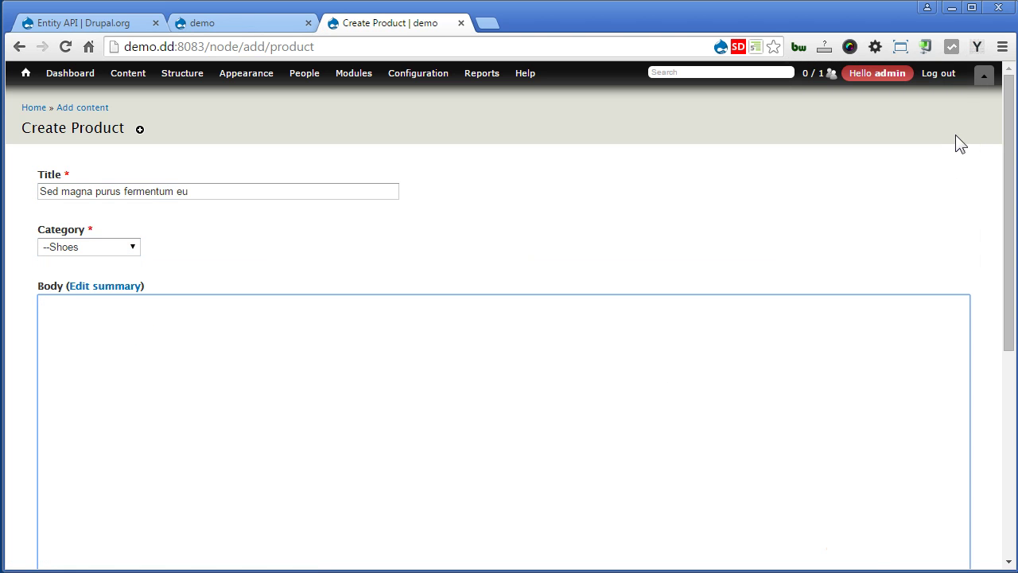
left_click(976, 49)
left_click(958, 200)
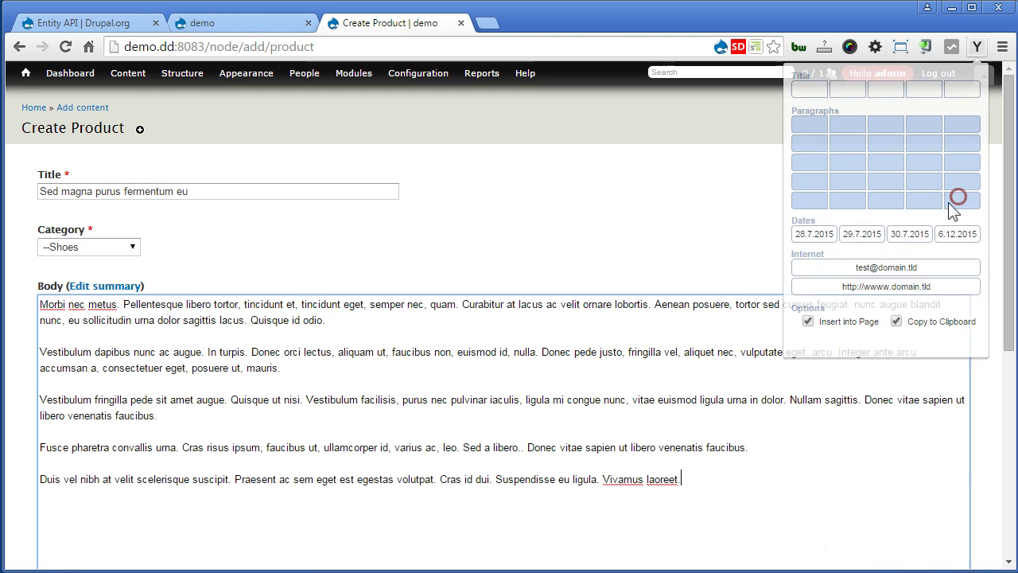
scroll(201, 415, "down", 5)
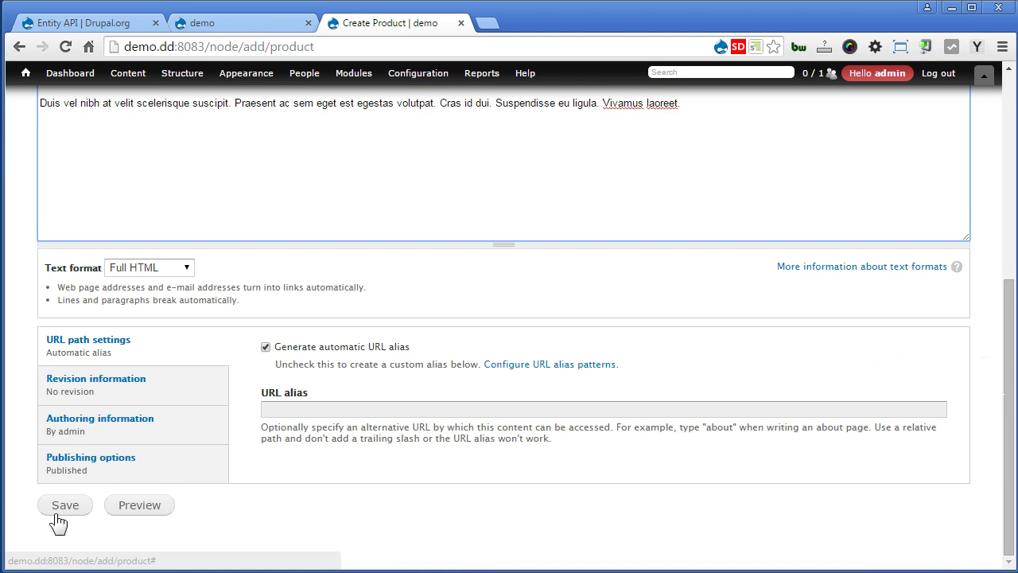
left_click(62, 509)
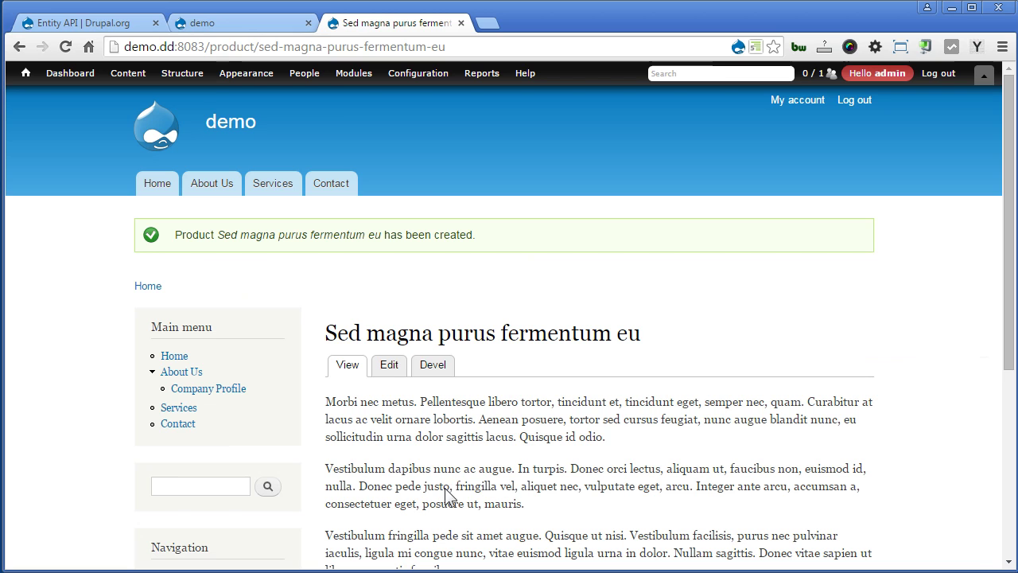
Edit the address to product/fashion/men/shoes/sed-magna-purus-fermentum-eu and select the title slug.
left_click_drag(212, 46, 463, 43)
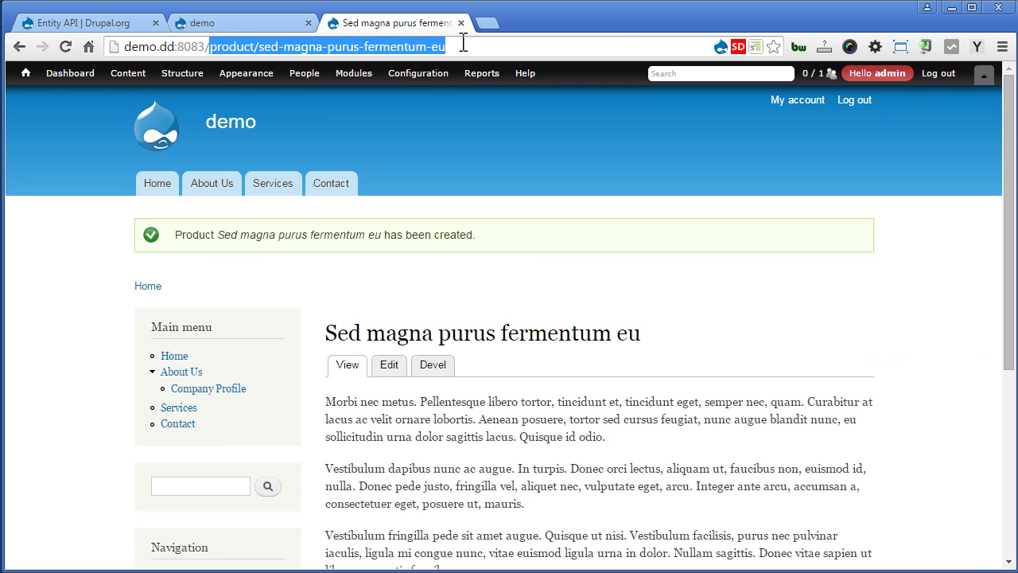
left_click(259, 45)
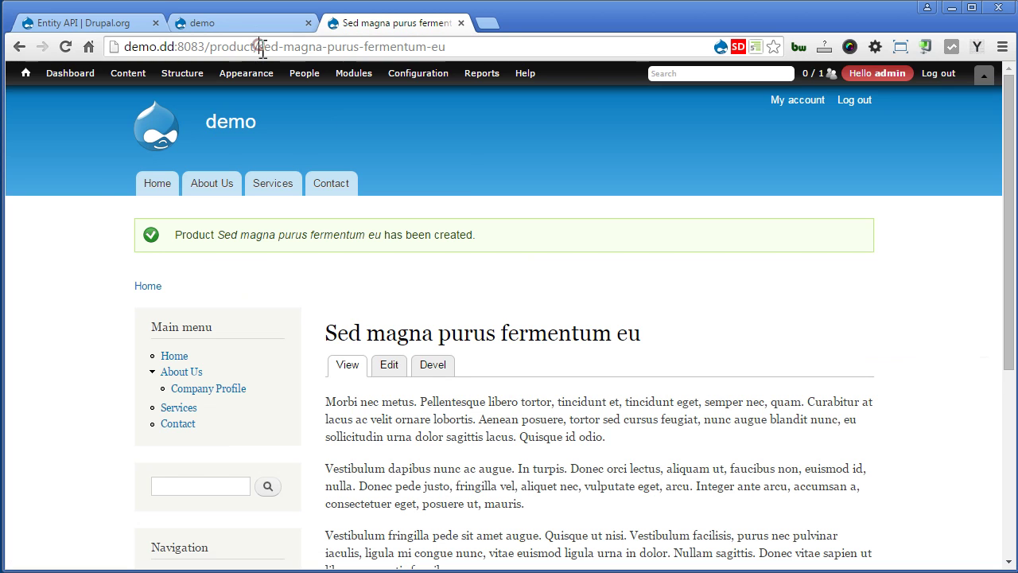
type("fashi")
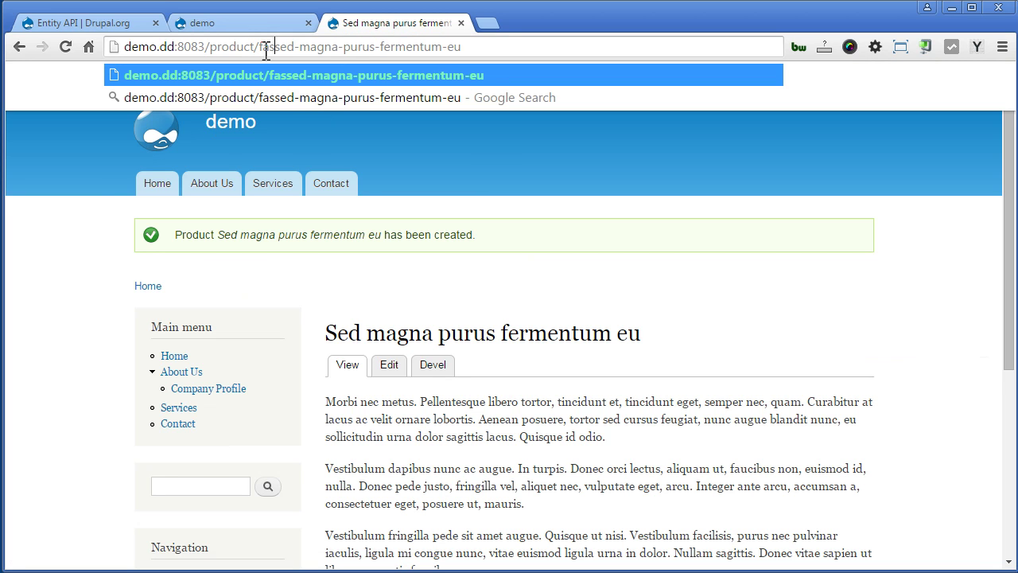
type("on/")
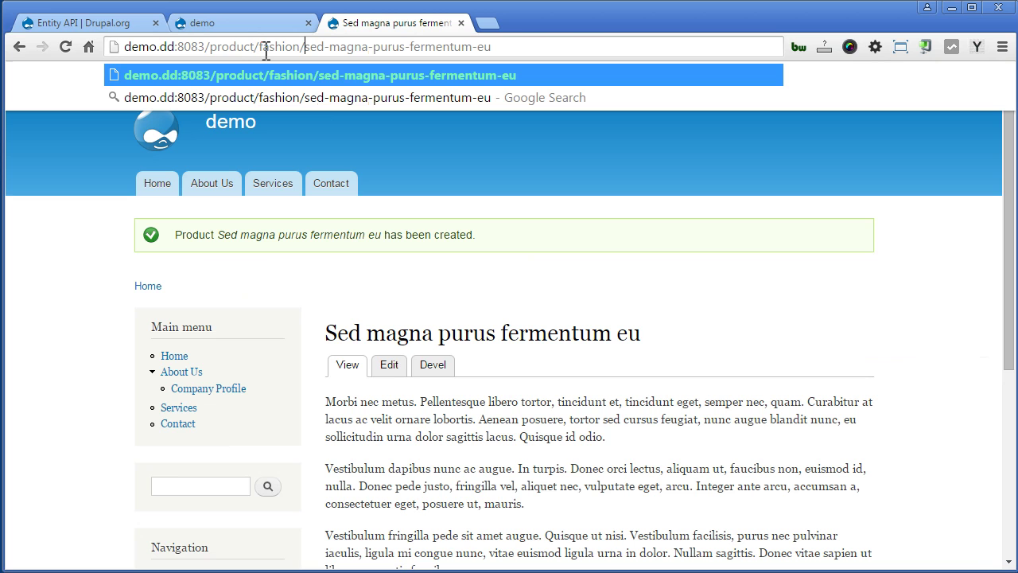
type("men")
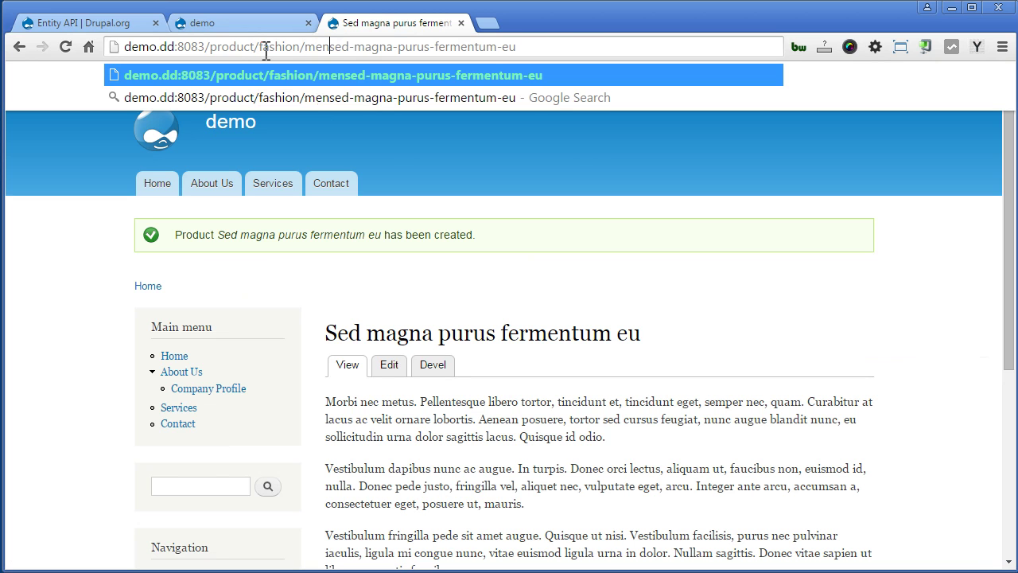
type("/shoes")
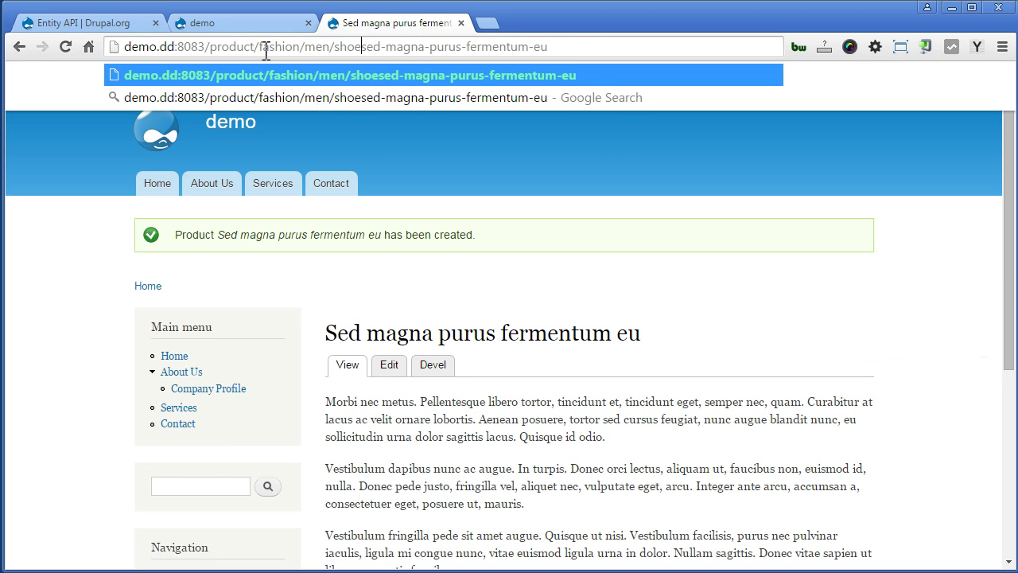
type("/s")
left_click(372, 46)
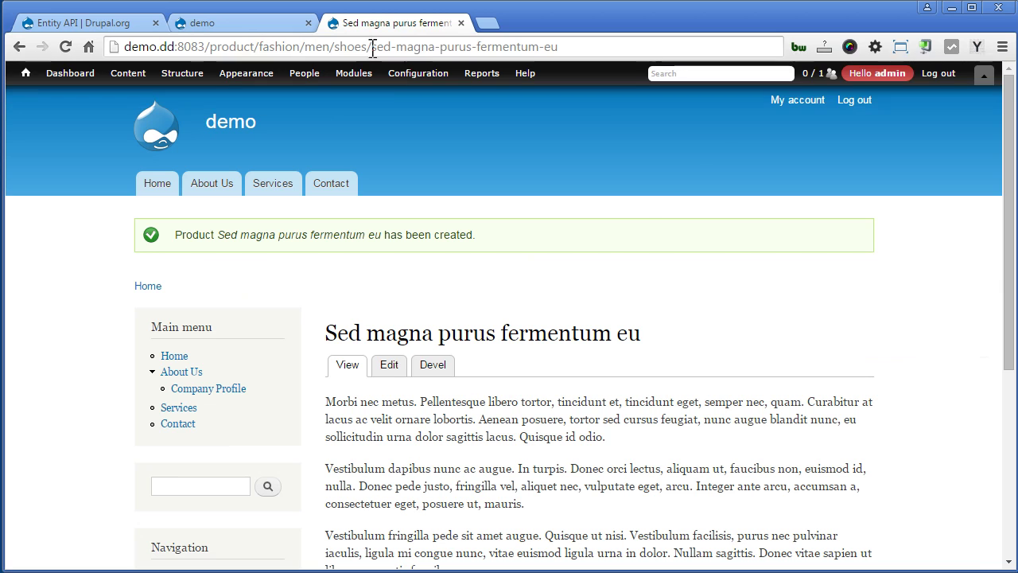
left_click_drag(372, 46, 607, 46)
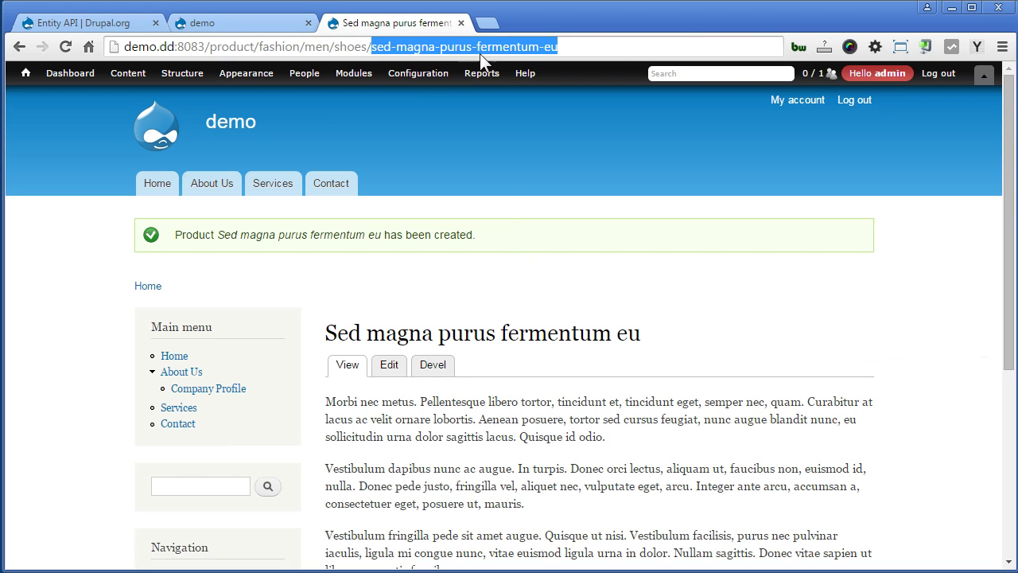
Open Configuration > Search and metadata > URL aliases Patterns in a new tab.
mouse_move(439, 76)
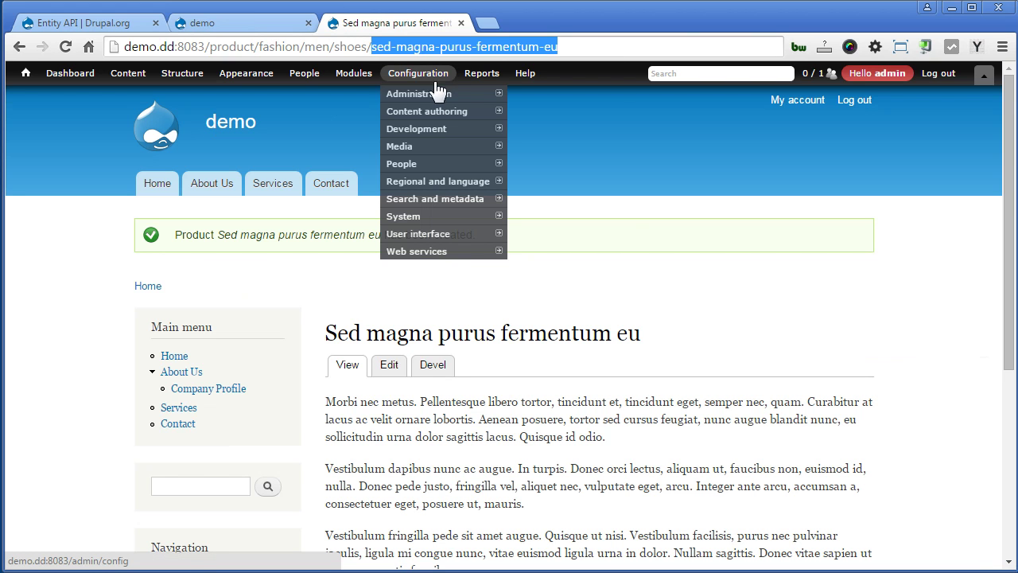
mouse_move(433, 199)
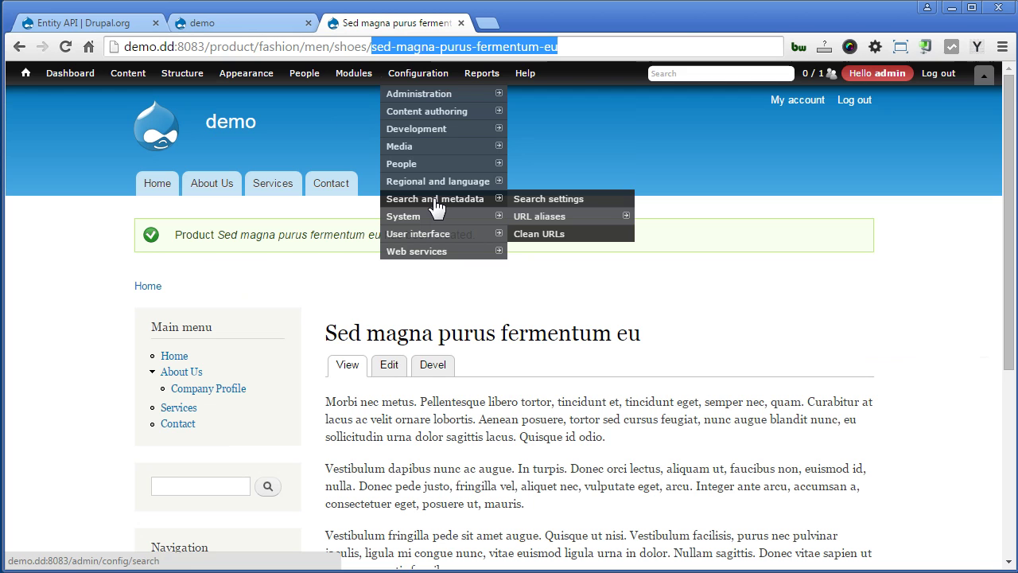
mouse_move(565, 219)
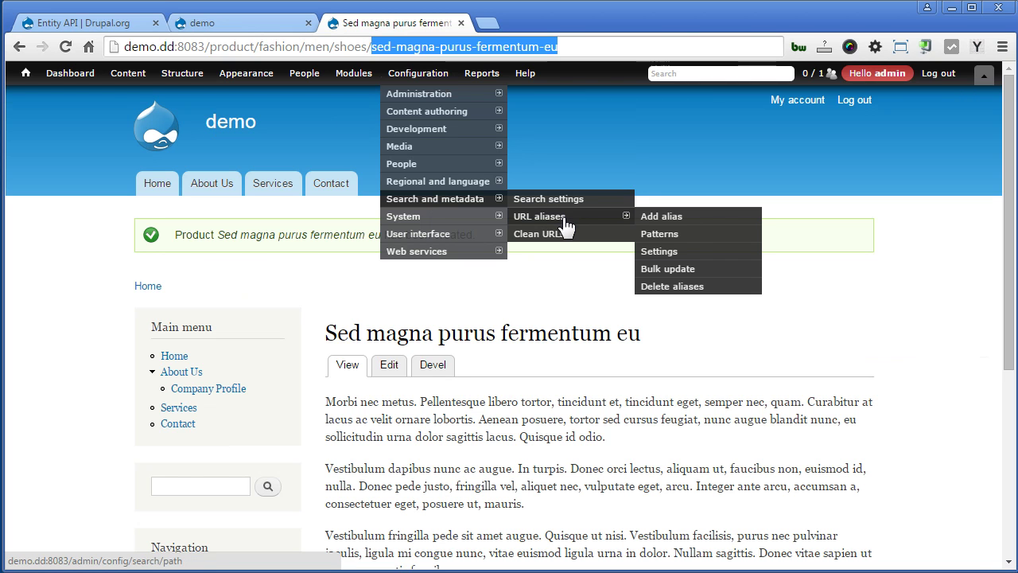
right_click(674, 234)
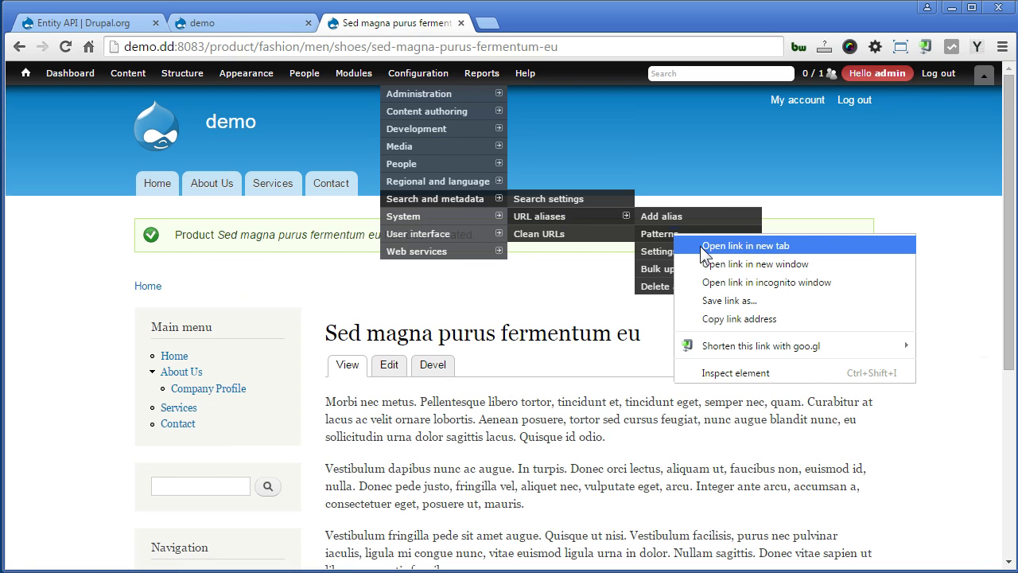
left_click(699, 246)
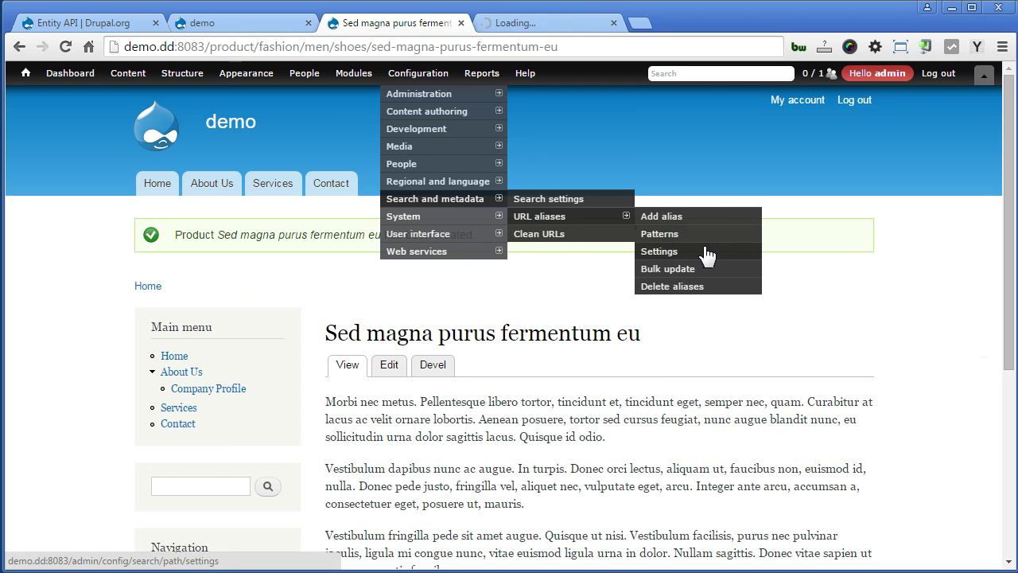
left_click(566, 23)
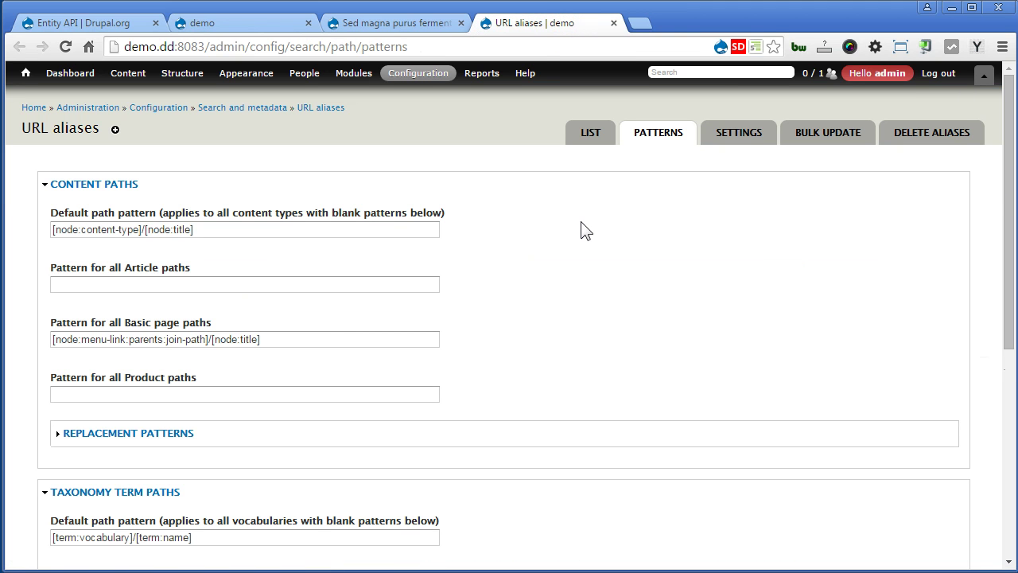
Copy the product's path from the product page address for the Product pattern.
left_click(220, 396)
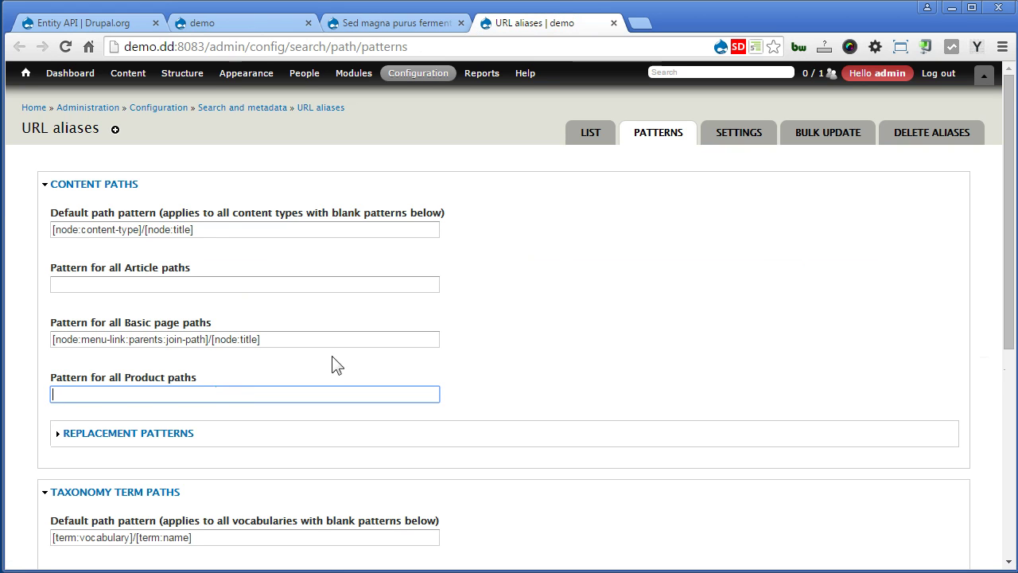
left_click_drag(221, 230, 11, 225)
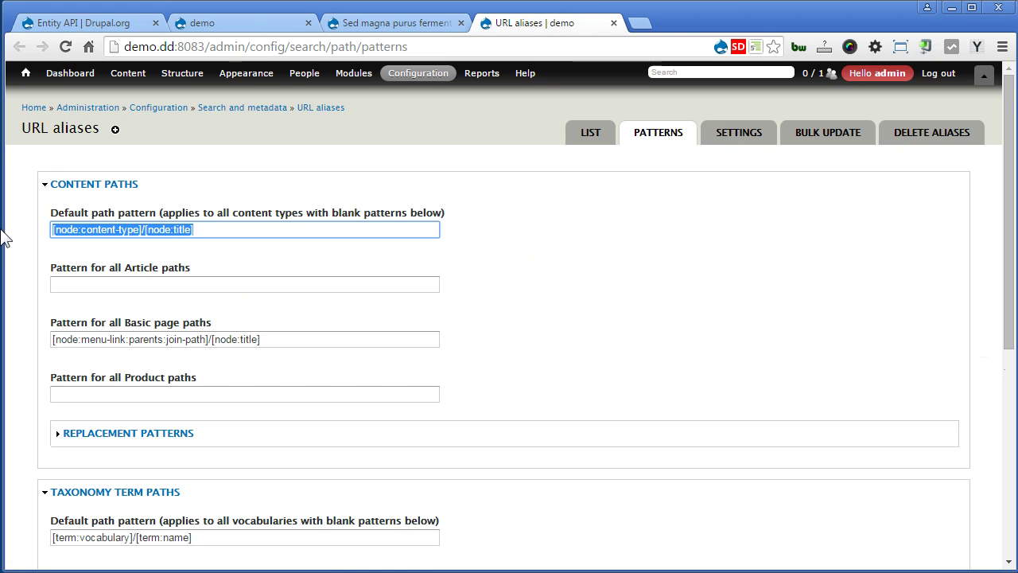
left_click(74, 392)
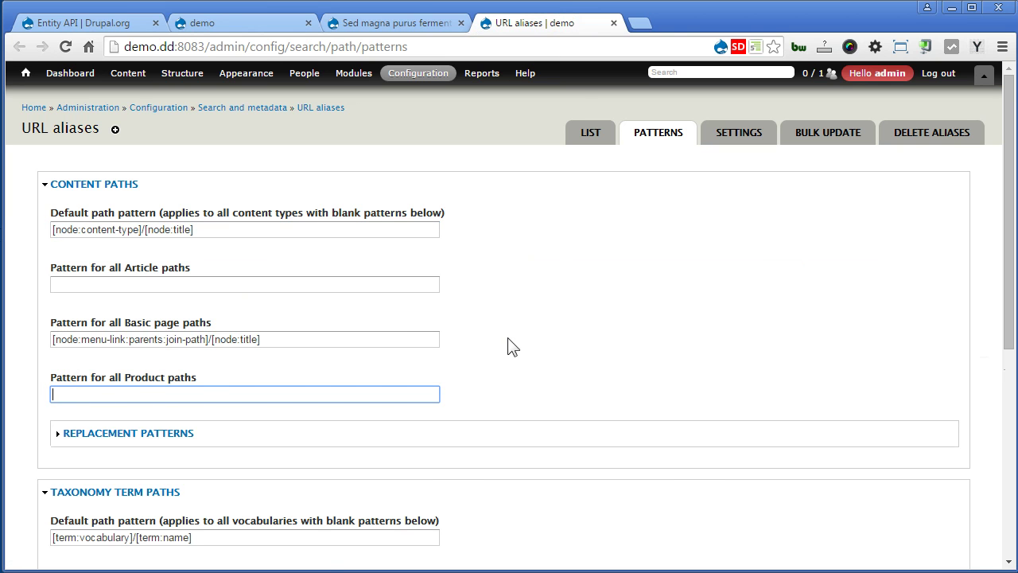
left_click(410, 22)
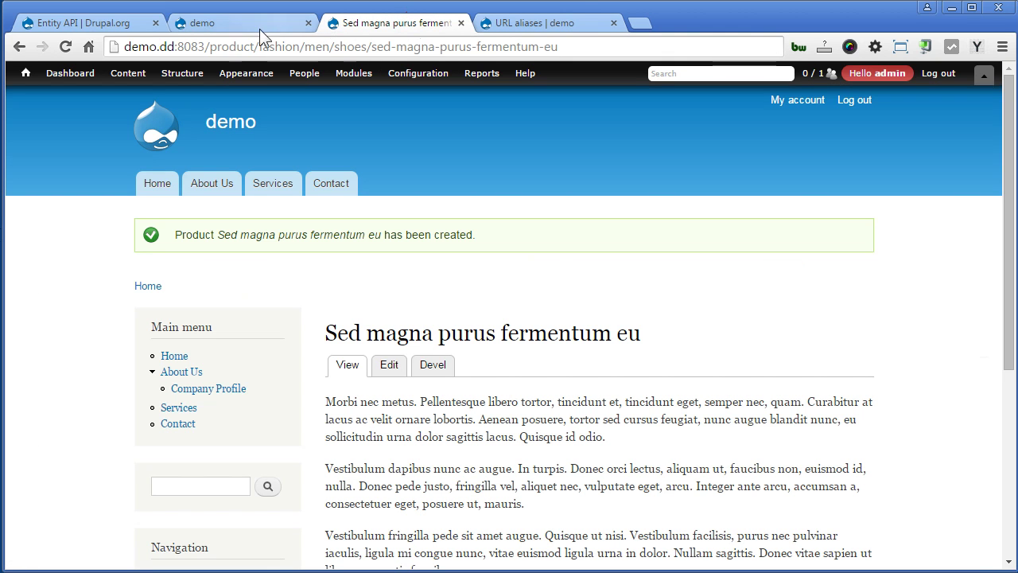
left_click_drag(209, 46, 581, 50)
key("ctrl+c")
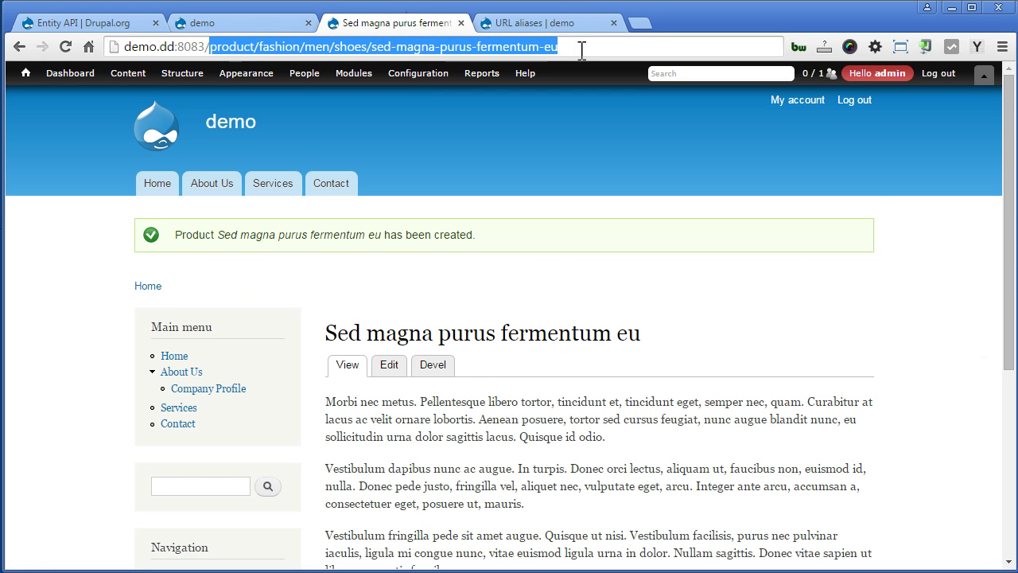
left_click(566, 22)
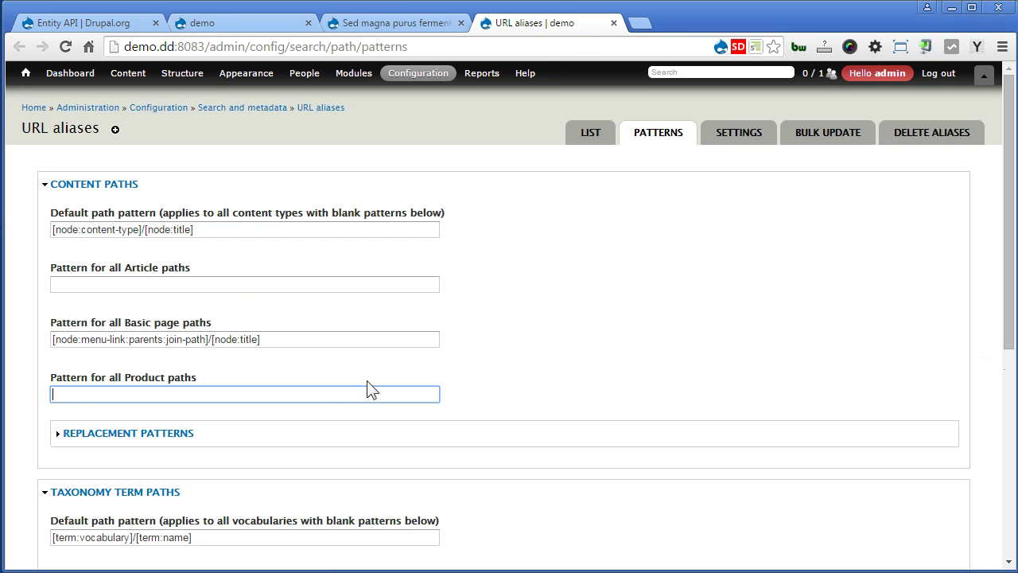
Paste the path and replace its title slug with [node:title], giving product/fashion/men/shoes/[node:title].
key("ctrl+v")
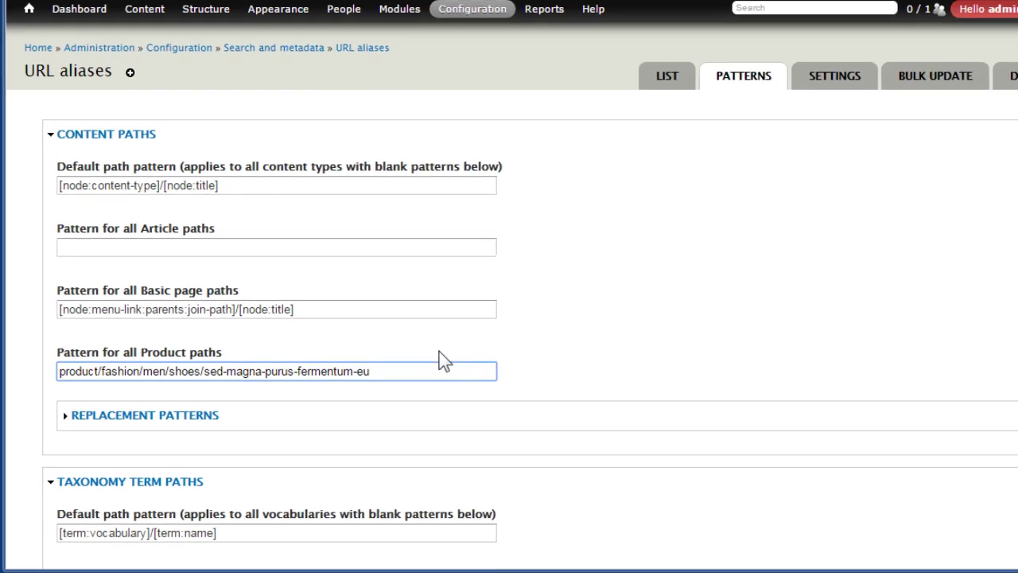
left_click_drag(261, 315, 515, 314)
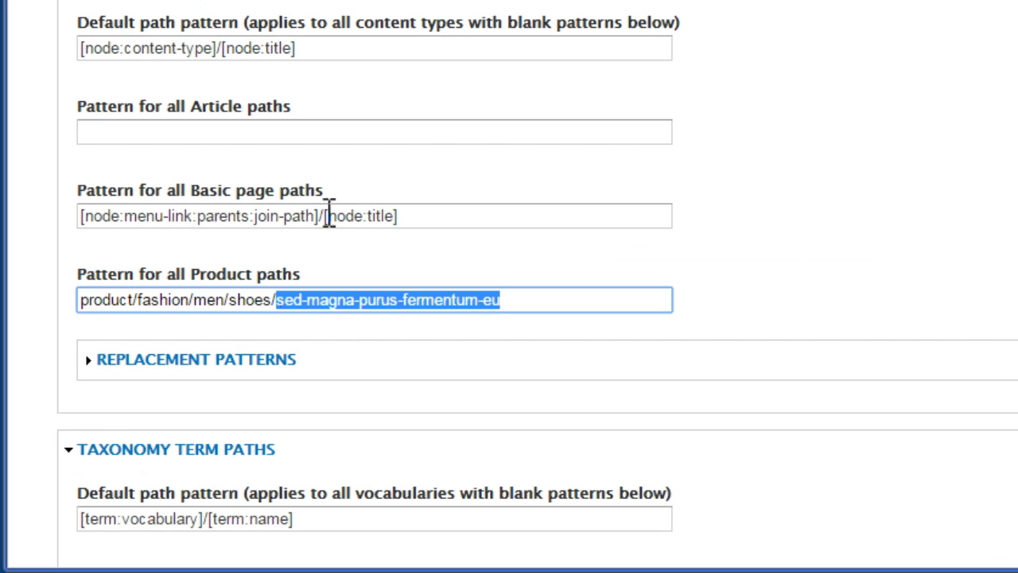
left_click_drag(322, 215, 445, 220)
key("ctrl+c")
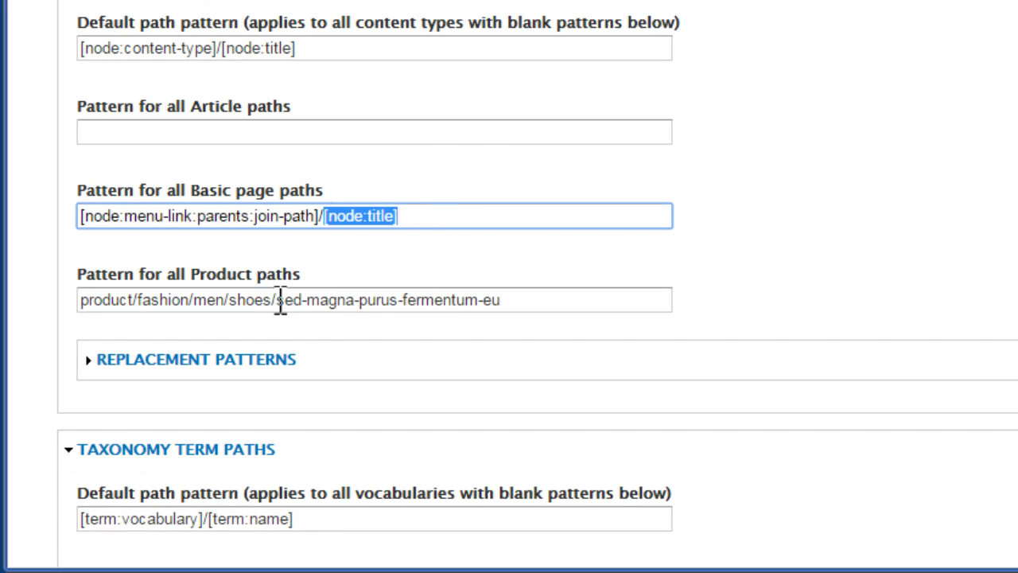
left_click_drag(276, 300, 505, 302)
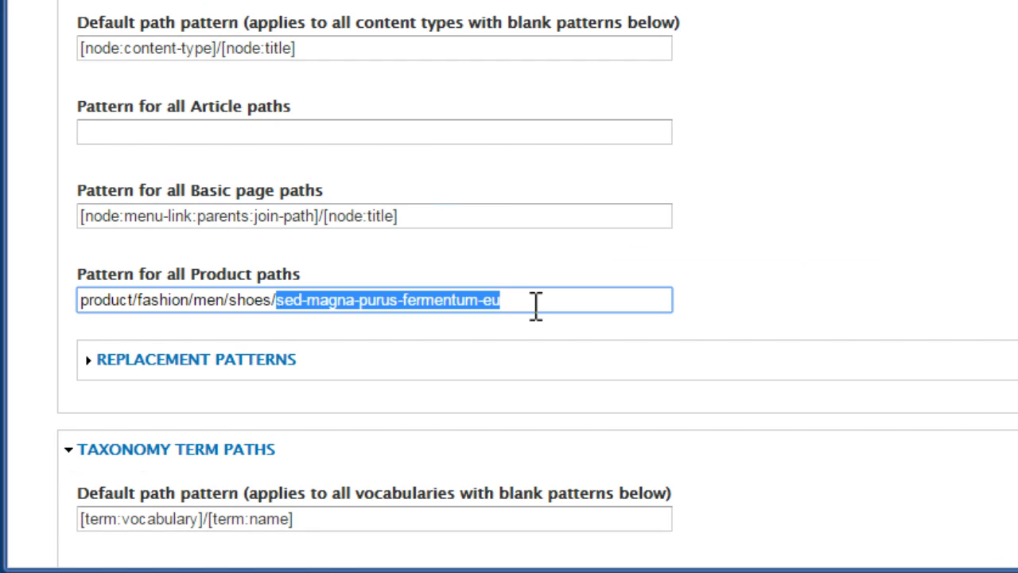
key("ctrl+v")
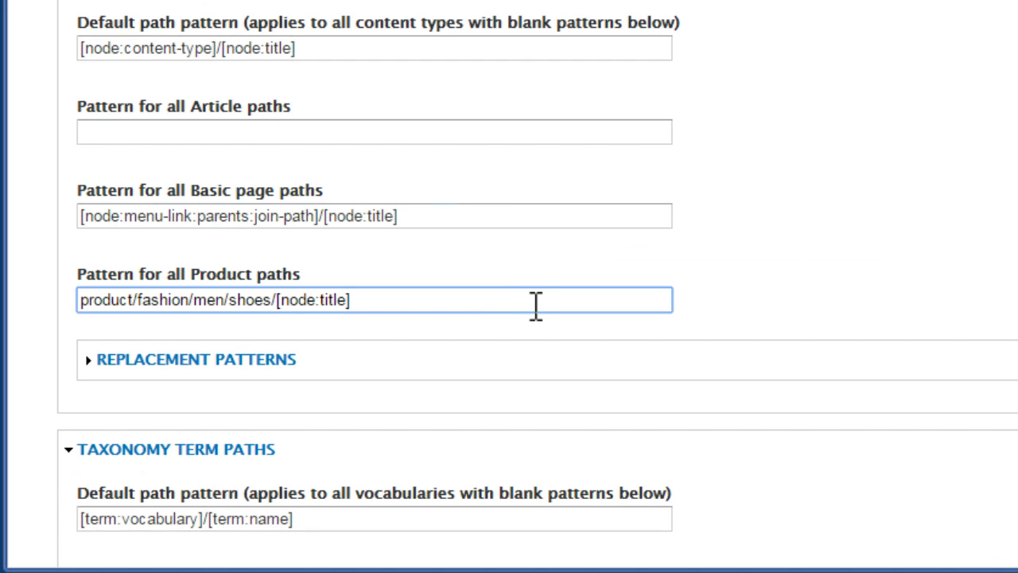
left_click(229, 302)
left_click_drag(249, 302, 273, 301)
Replace 'shoes' with the [node:field_category] token from the Nodes replacement patterns.
left_click(205, 358)
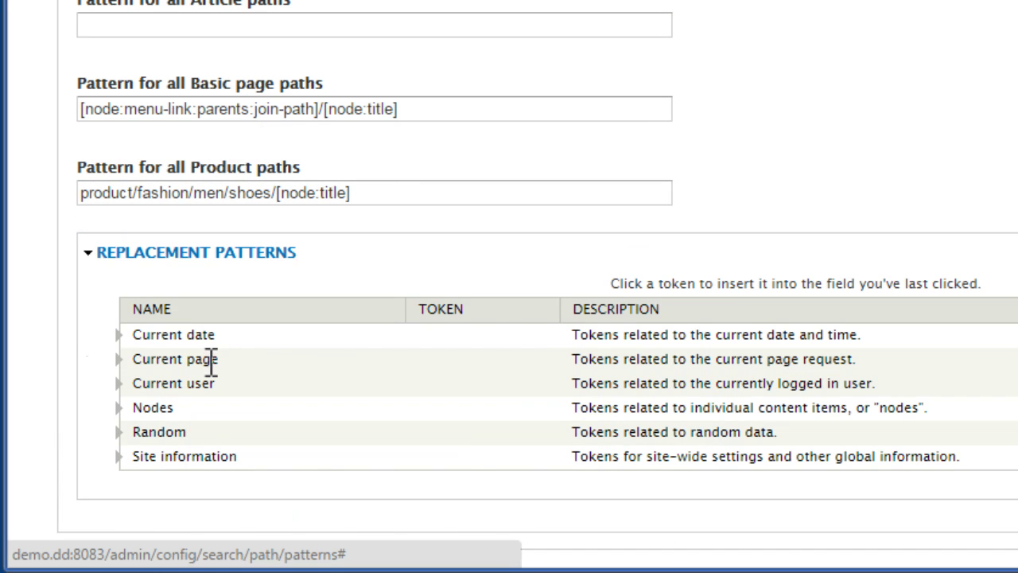
left_click(116, 408)
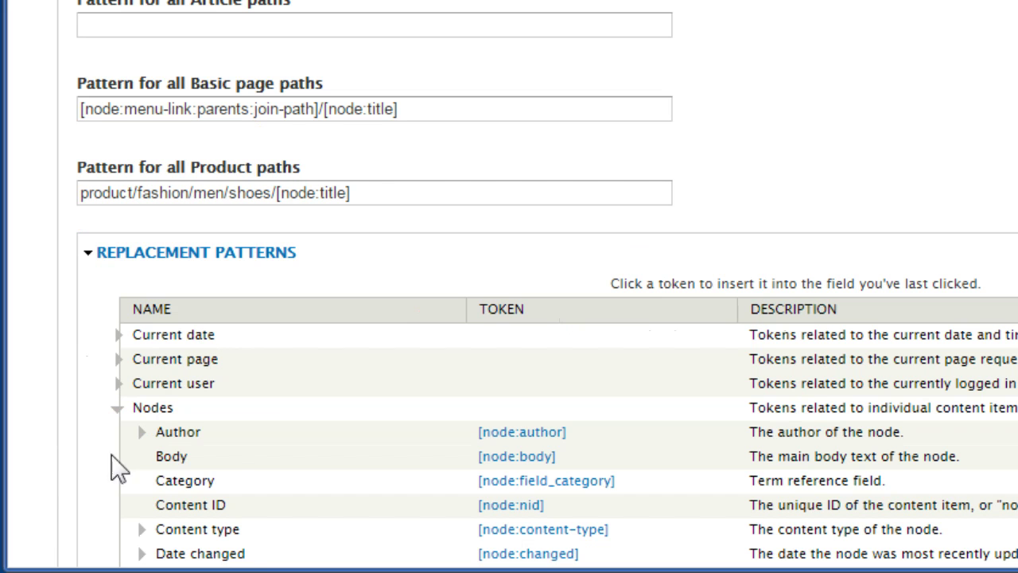
left_click_drag(176, 481, 222, 478)
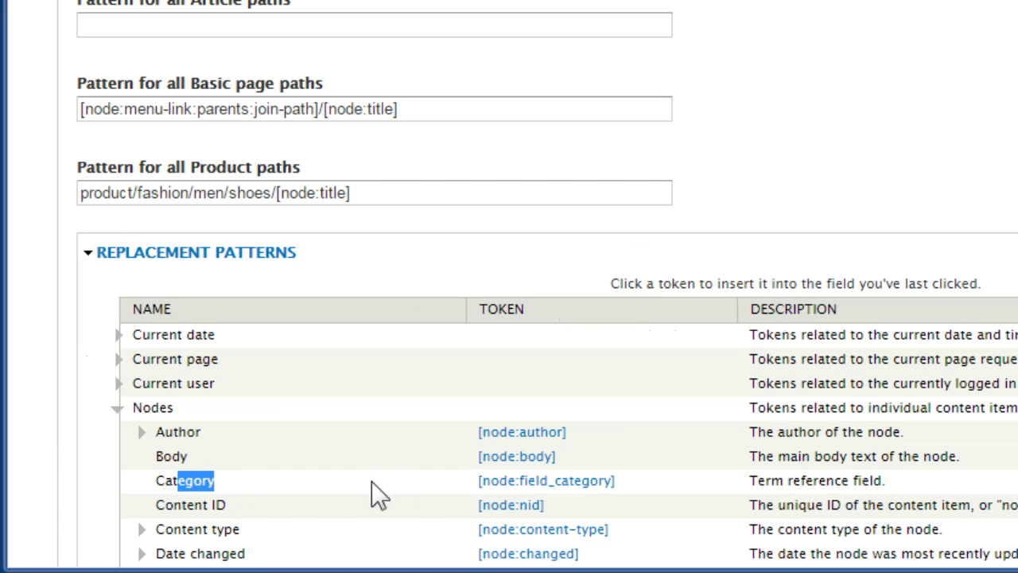
left_click(578, 480)
scroll(578, 491, "down", 5)
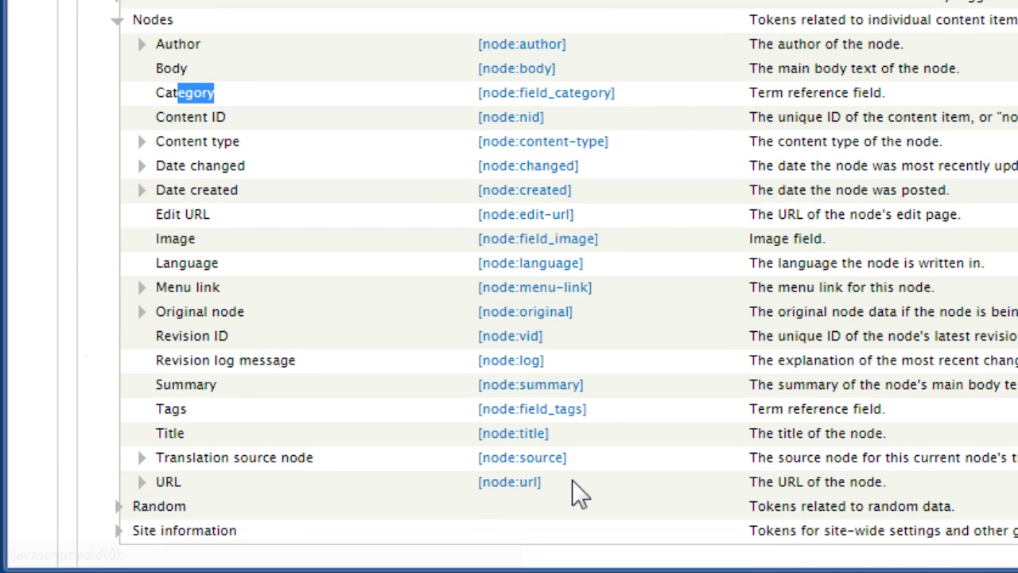
scroll(620, 469, "up", 5)
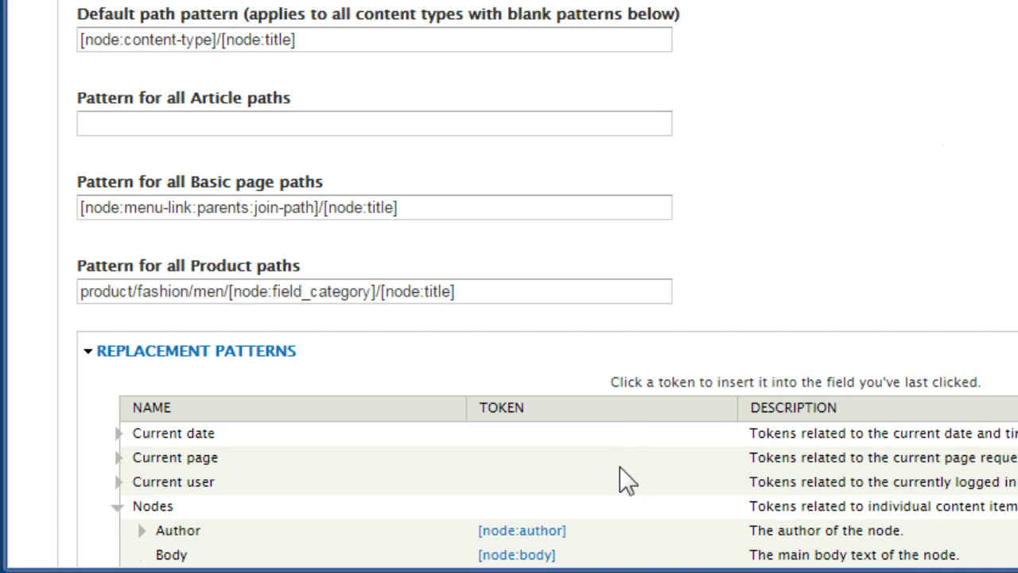
Compare the fixed fashion/men part with the category token in the pattern.
left_click_drag(231, 291, 382, 291)
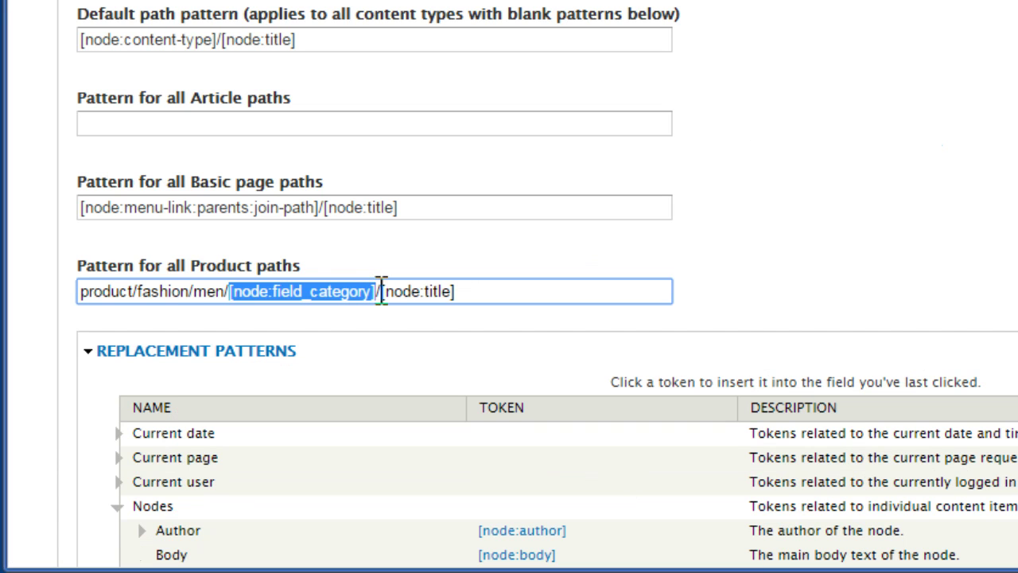
left_click_drag(137, 291, 229, 286)
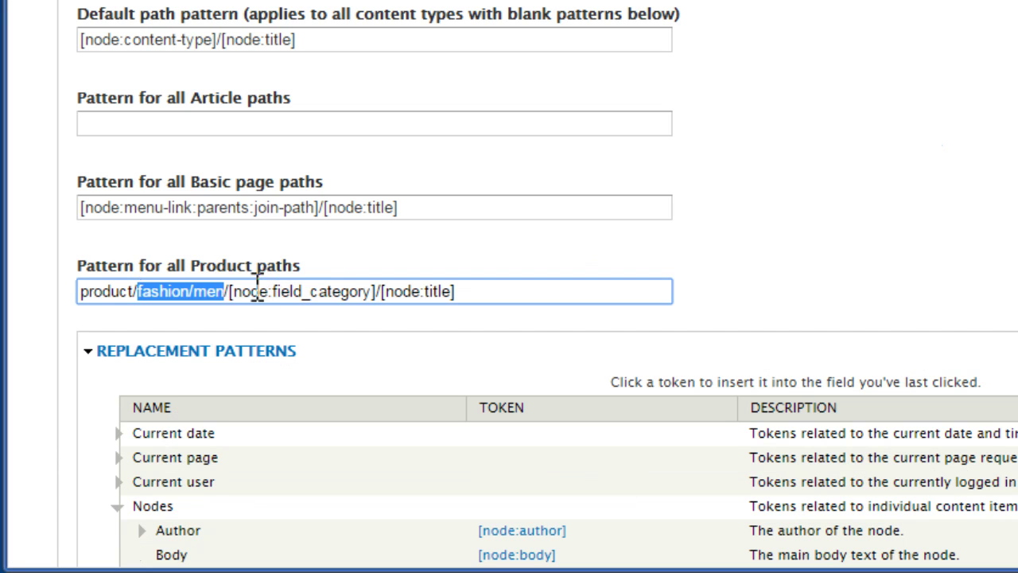
left_click_drag(252, 291, 334, 291)
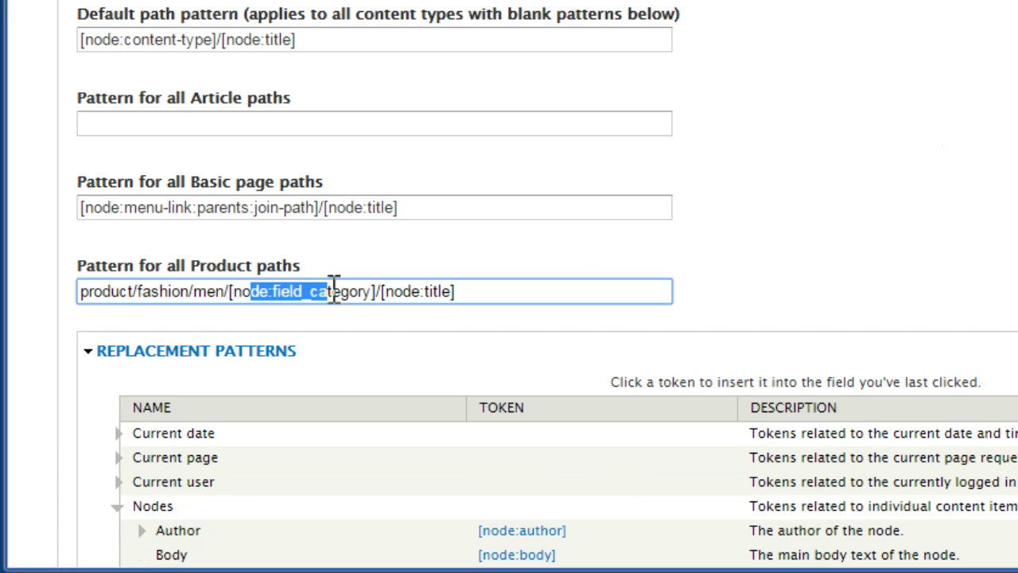
left_click_drag(137, 291, 226, 296)
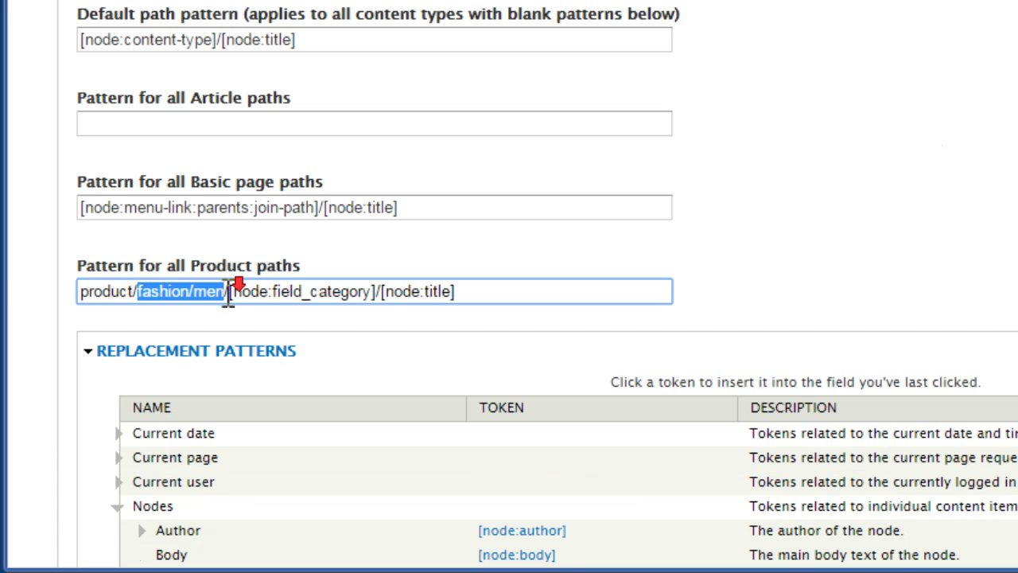
scroll(227, 294, "down", 3)
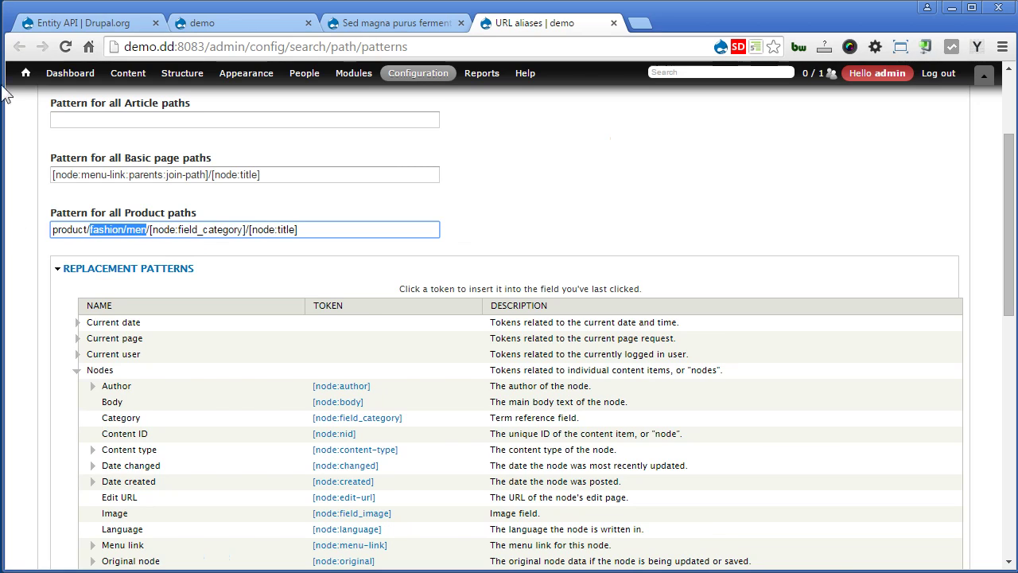
Copy the Entity API 7.x-1.6 tar.gz download link from Drupal.org.
left_click(44, 22)
scroll(64, 151, "down", 15)
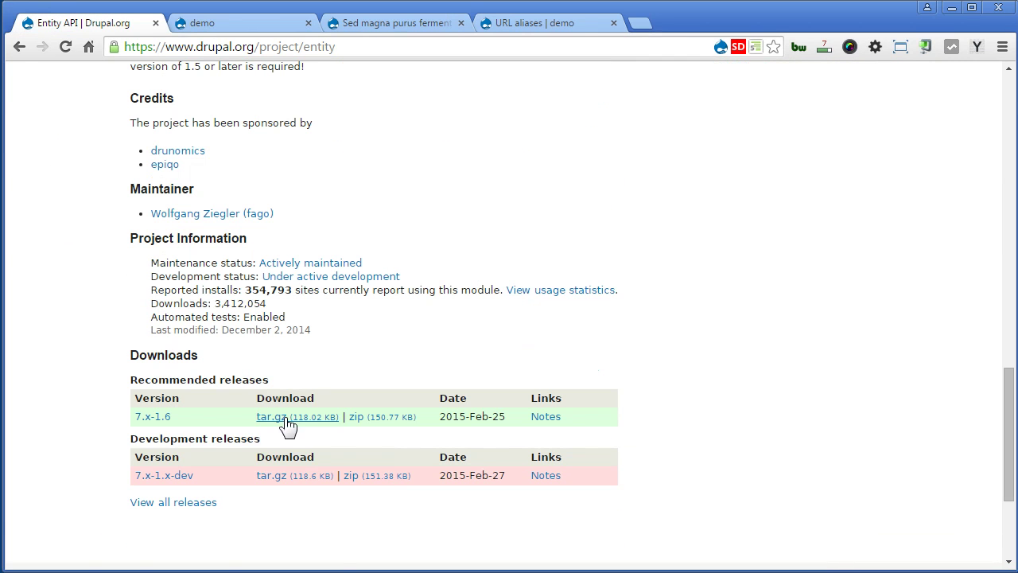
right_click(287, 421)
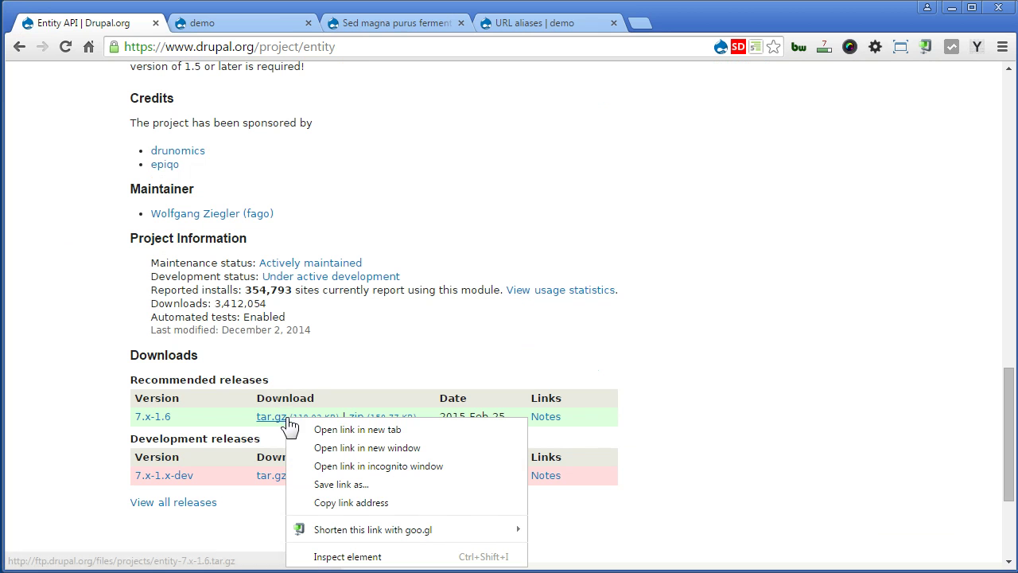
left_click(324, 503)
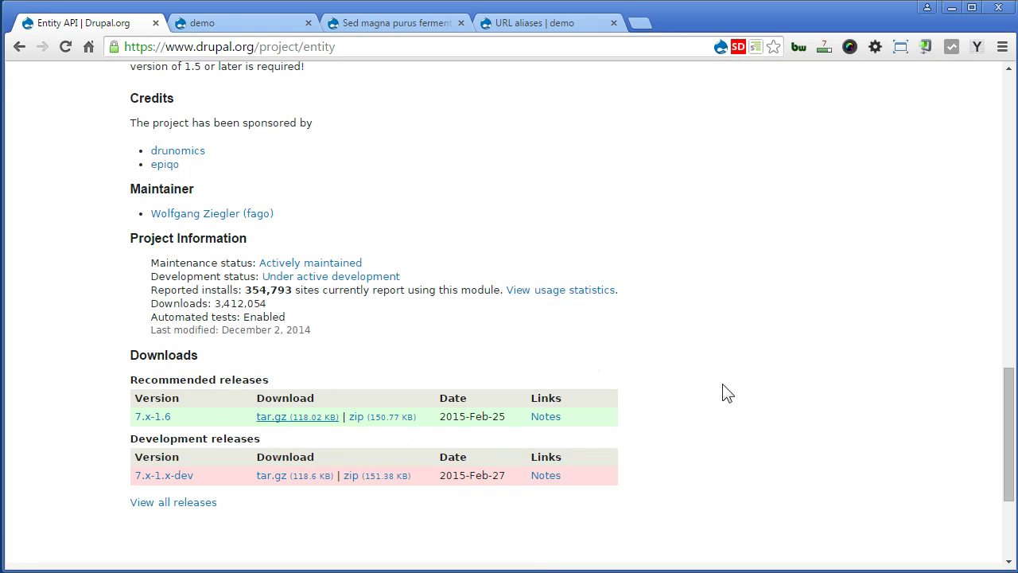
Open the site's Modules > Install new module page in a new tab.
left_click(533, 24)
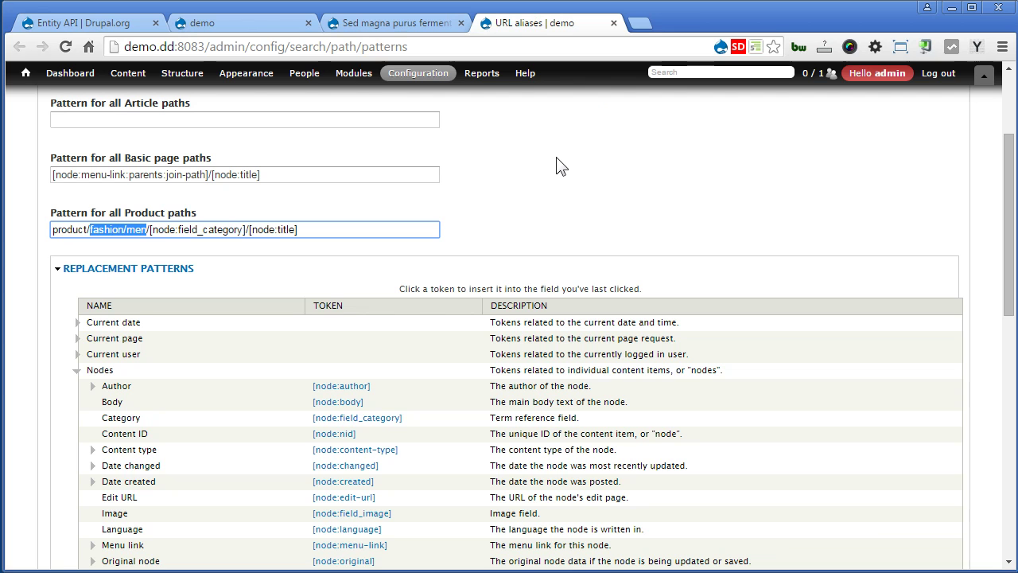
mouse_move(354, 77)
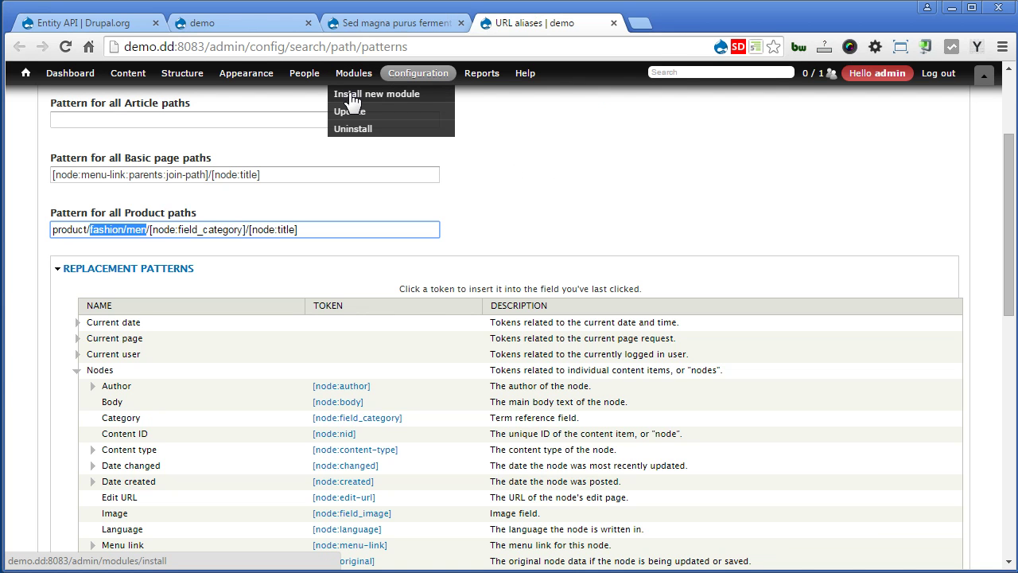
right_click(353, 99)
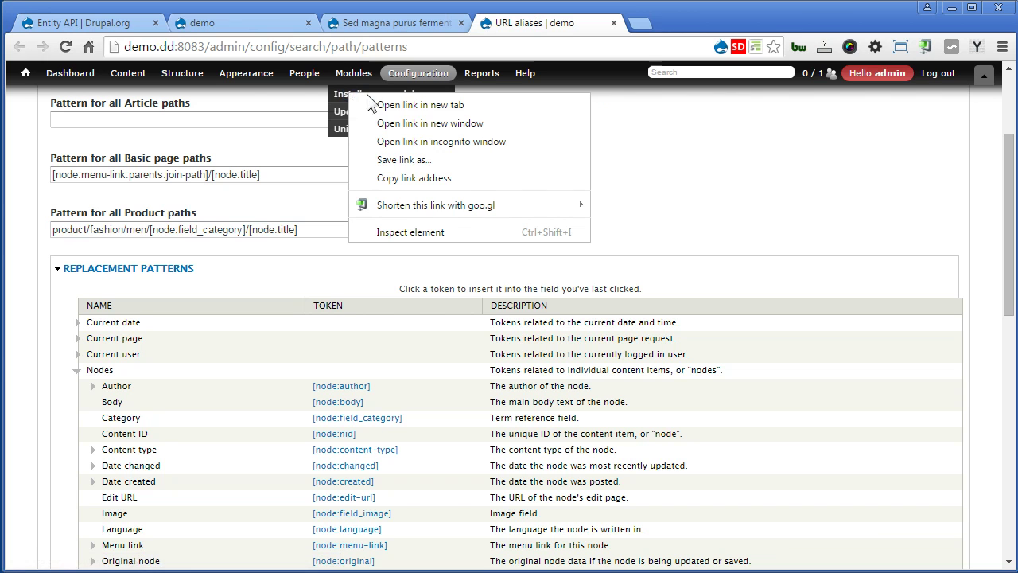
left_click(393, 101)
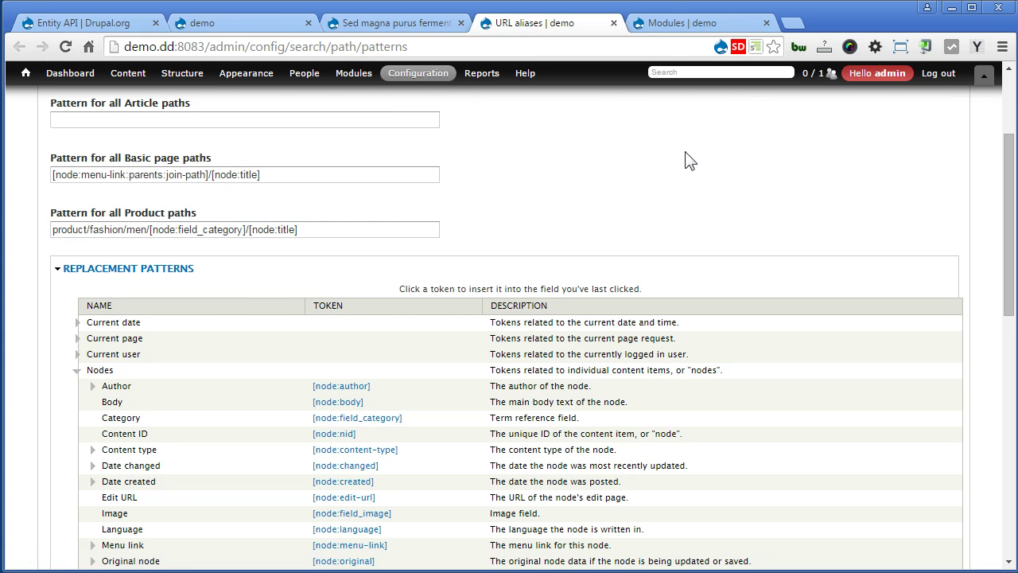
left_click(673, 23)
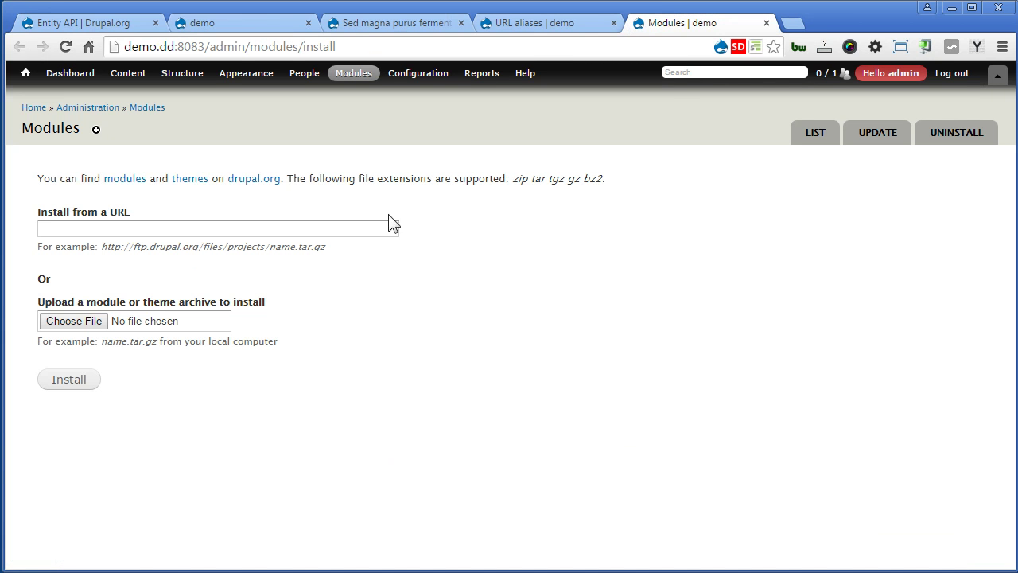
Install Entity API (entity-7.x-1.6.tar.gz) from its copied download URL, then proceed to enabling it.
left_click(363, 227)
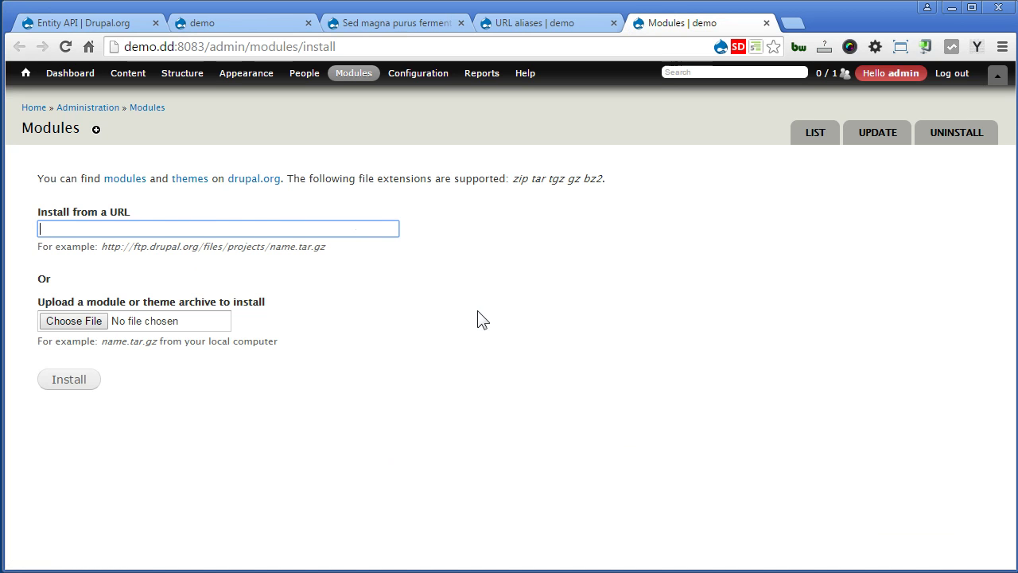
key("ctrl+v")
left_click(71, 380)
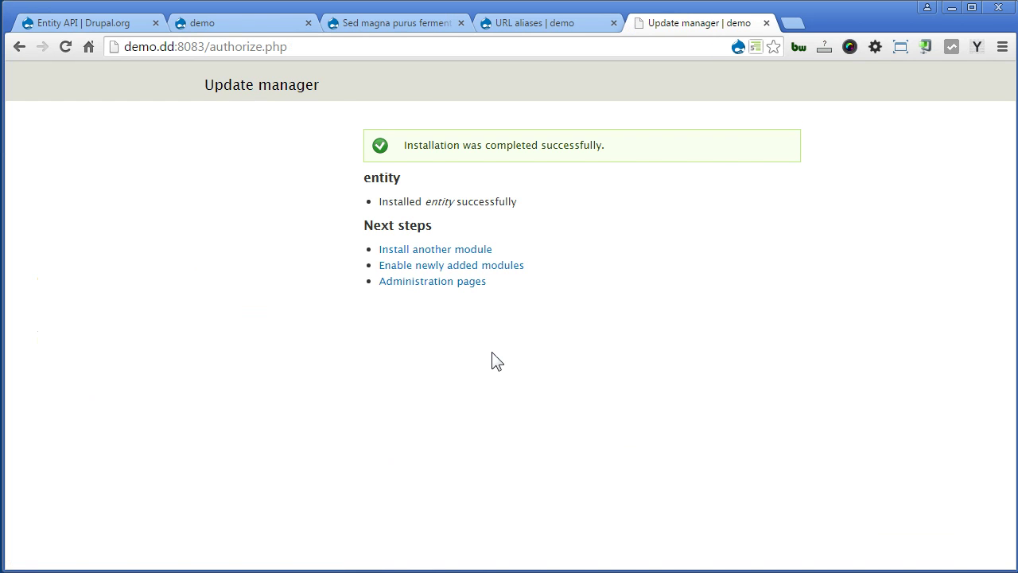
left_click(511, 264)
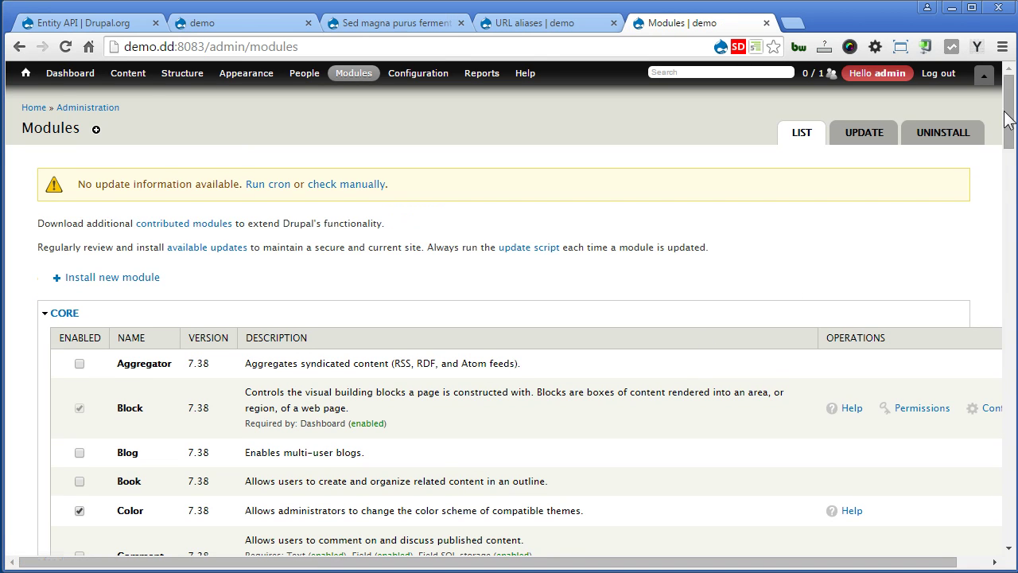
Tick Entity API and Entity tokens under OTHER and save the module configuration.
left_click_drag(1006, 118, 1006, 508)
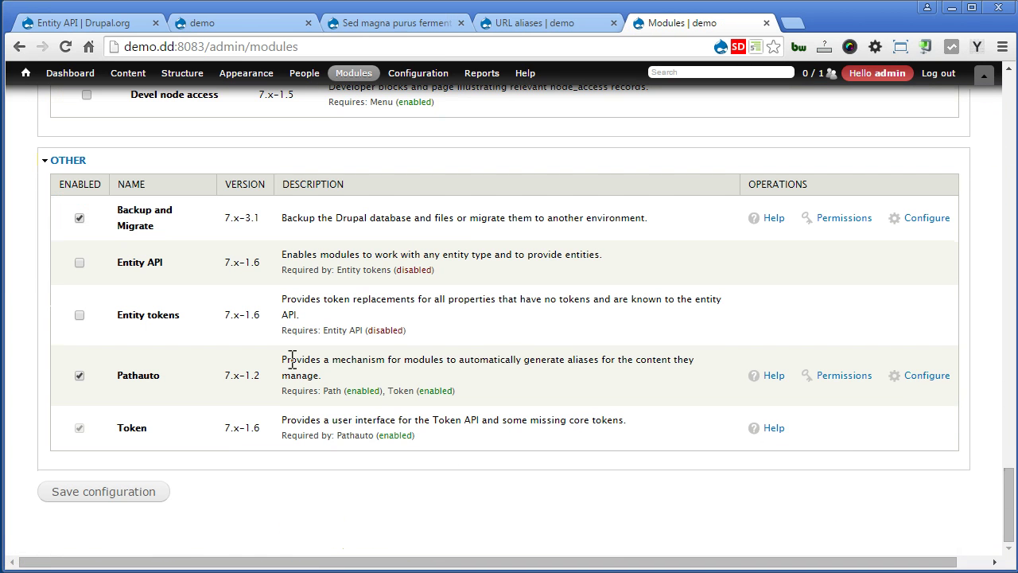
left_click(144, 264)
left_click(148, 316)
left_click(125, 492)
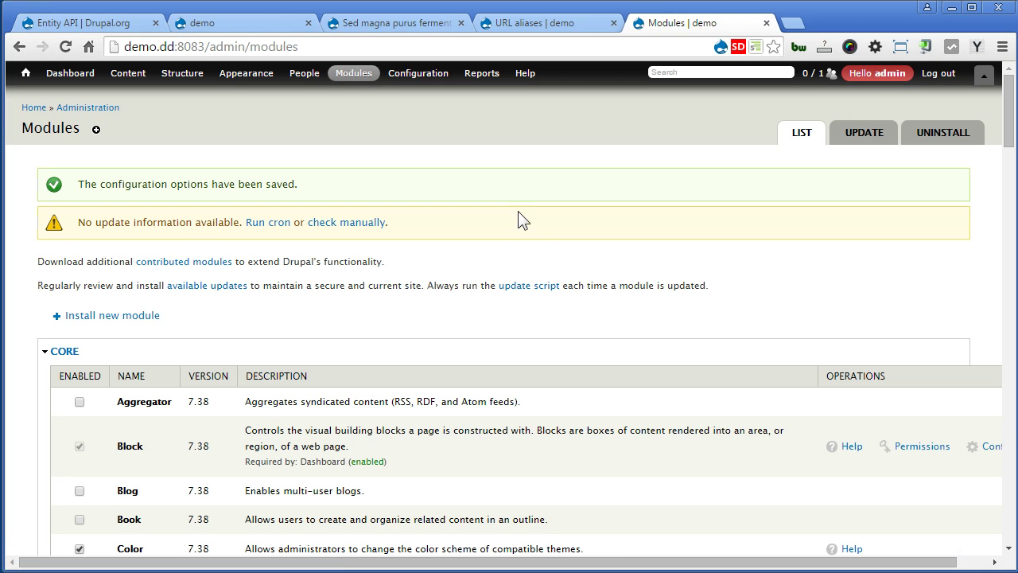
Reload the patterns page, restore the Product pattern product/fashion/men/[node:field_category]/[node:title], and select fashion/men.
left_click(567, 23)
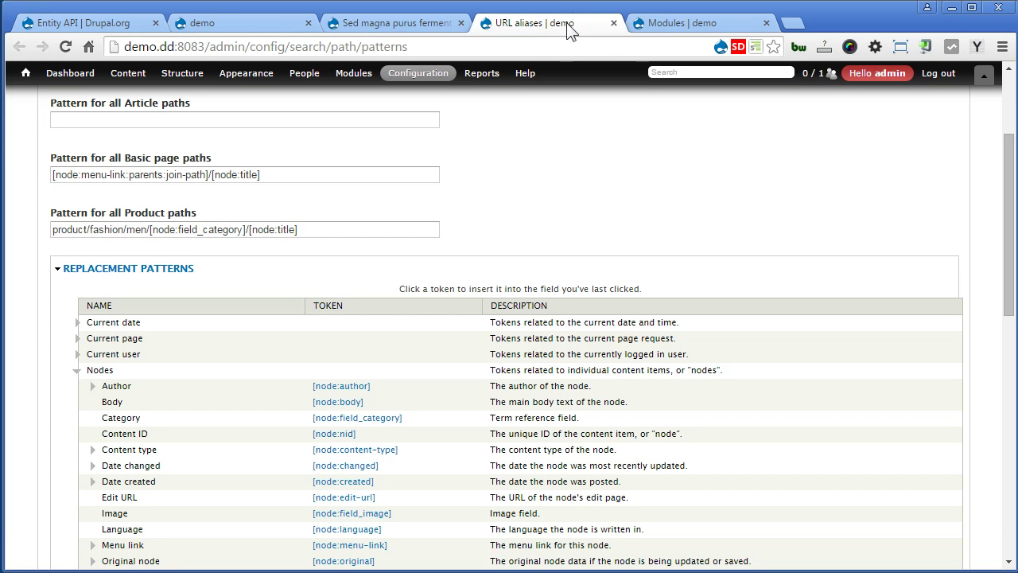
triple_click(360, 231)
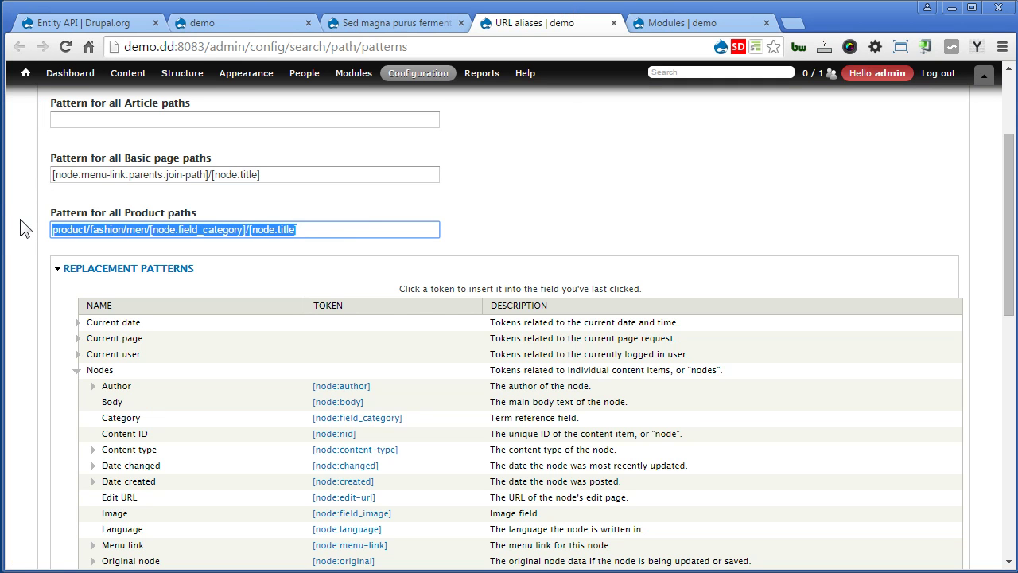
left_click(67, 46)
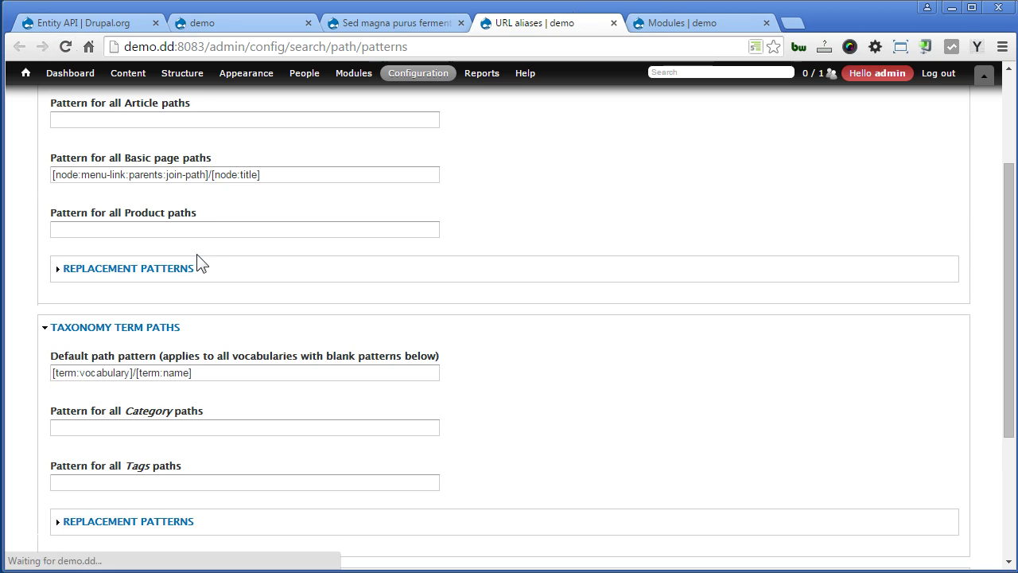
left_click(210, 228)
key("ctrl+v")
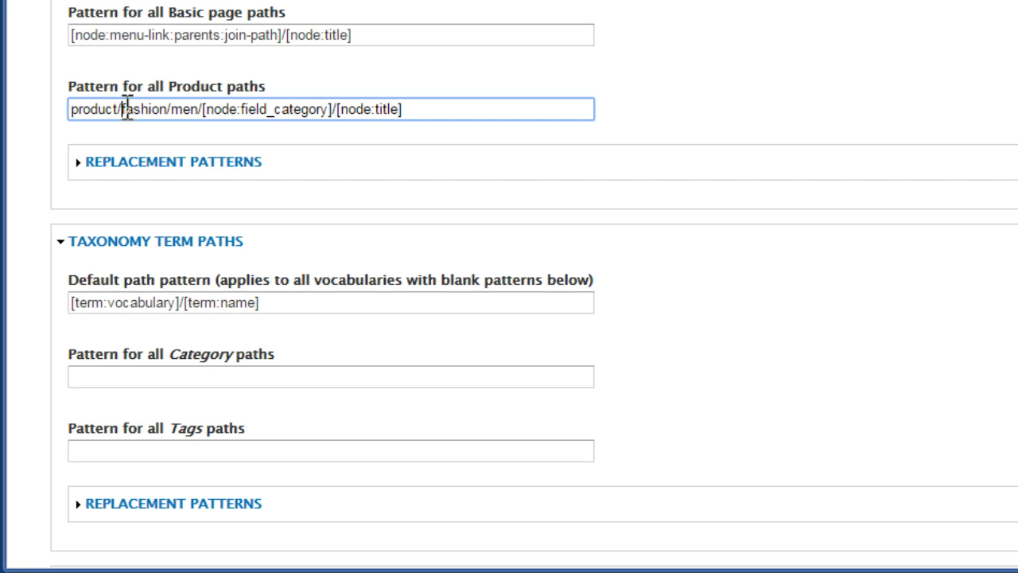
left_click_drag(123, 109, 194, 110)
Replace fashion/men with the [node:field-category:parents:join-path] token from Nodes > Category > Parents.
left_click(220, 167)
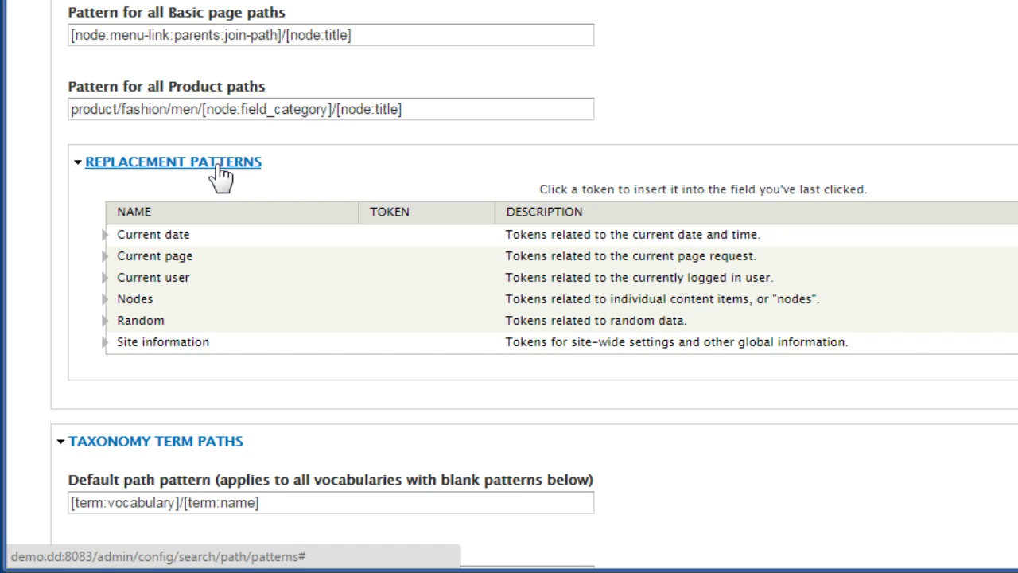
left_click(103, 298)
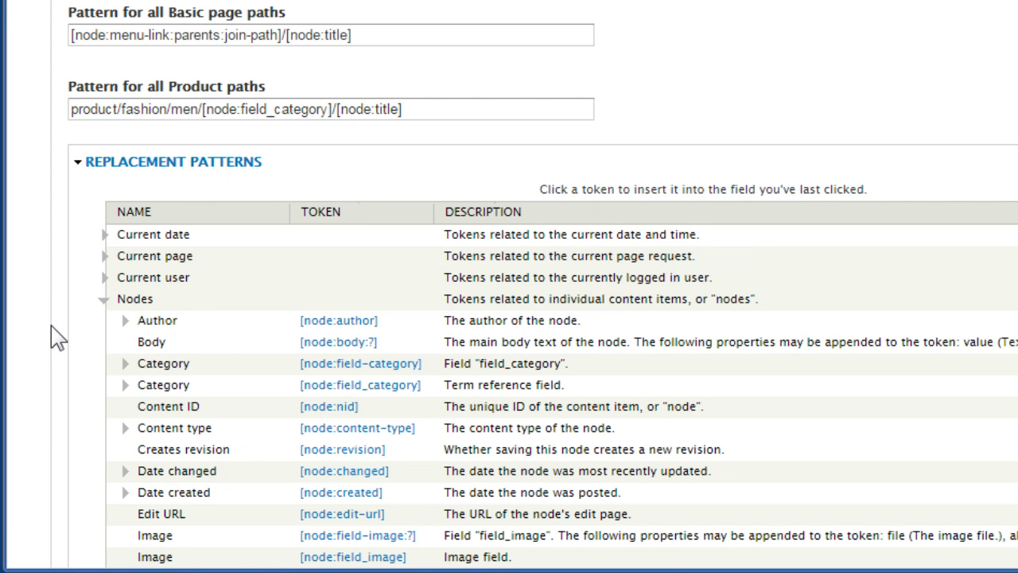
scroll(57, 334, "down", 3)
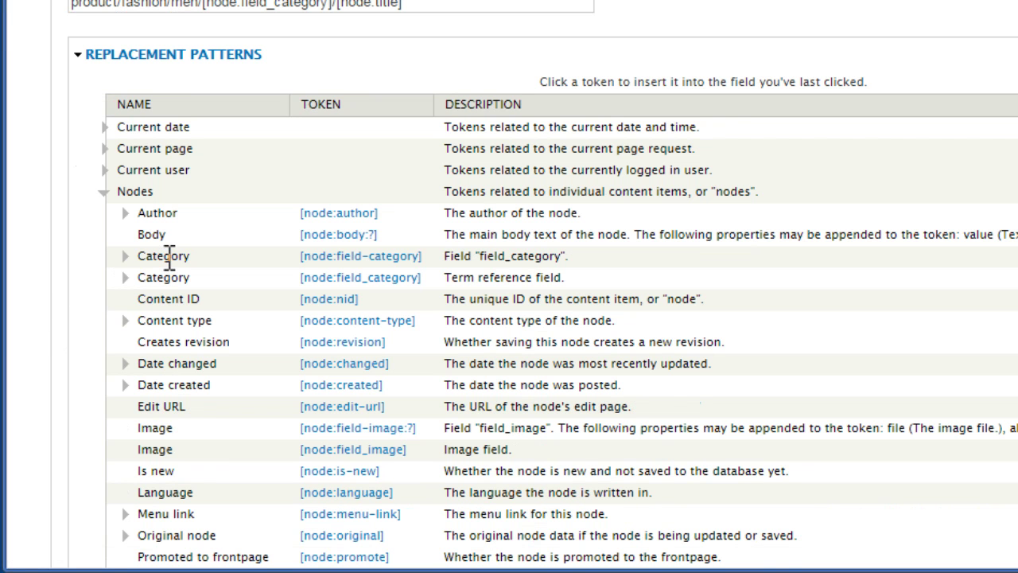
left_click(125, 255)
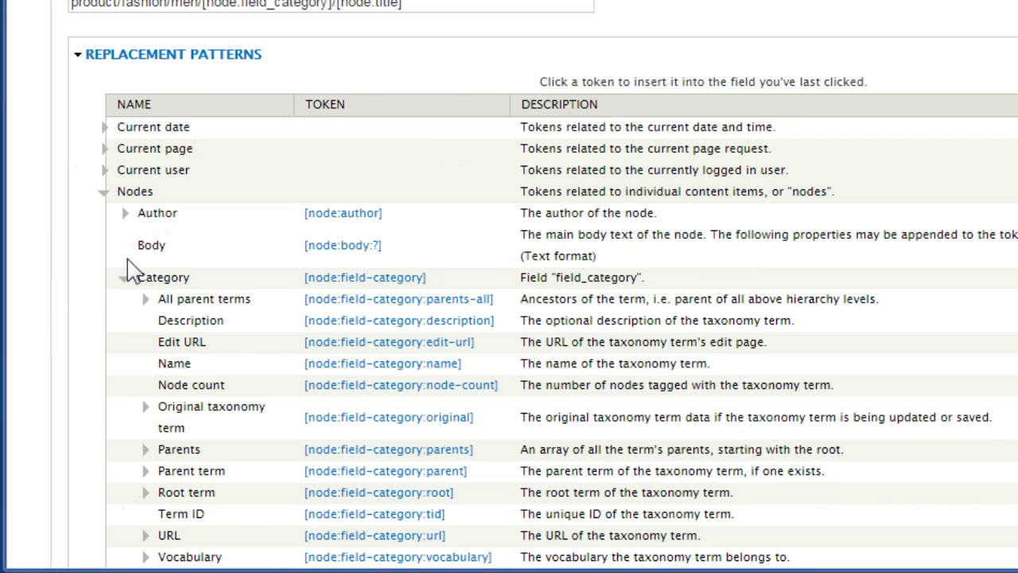
scroll(109, 308, "down", 3)
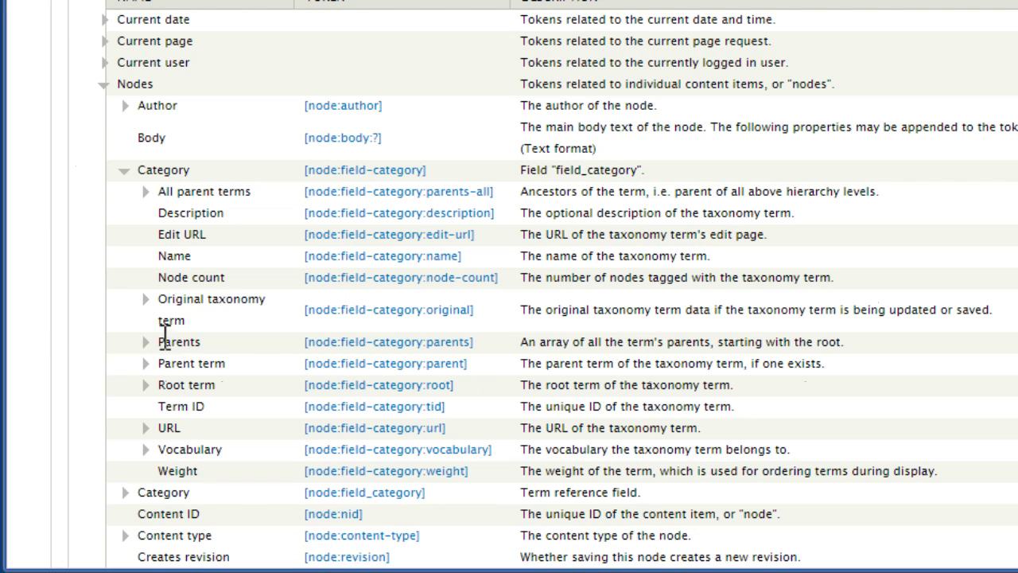
left_click(147, 341)
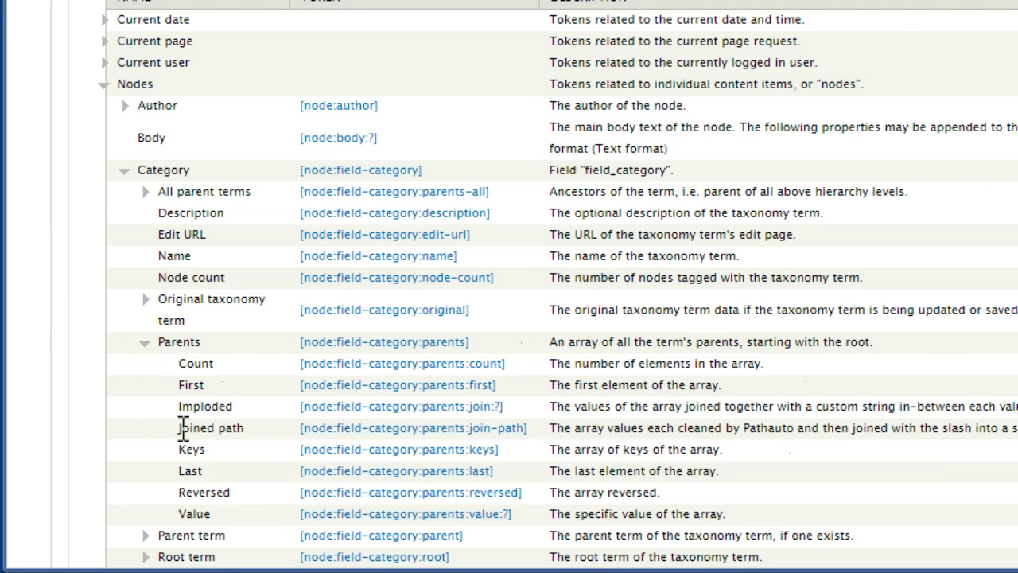
left_click_drag(179, 428, 246, 428)
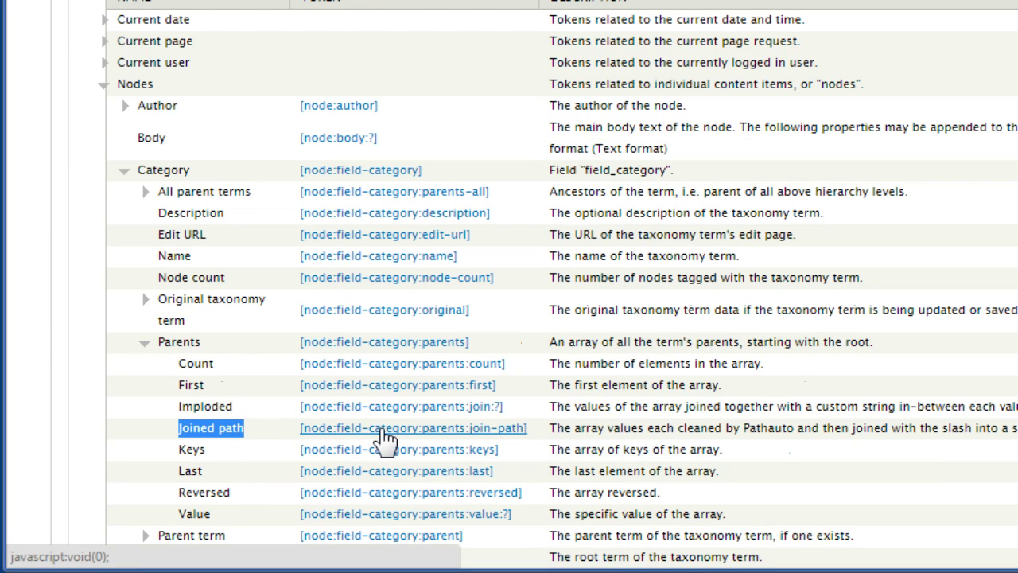
left_click(385, 435)
scroll(385, 436, "up", 5)
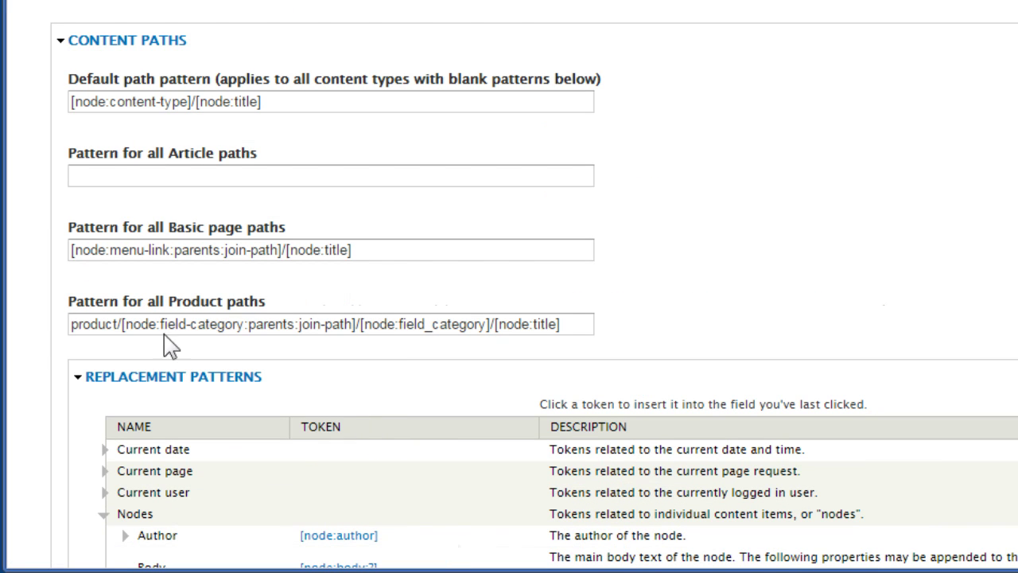
Check the inserted join-path token in the Product pattern and save the URL alias patterns.
left_click(124, 323)
left_click_drag(123, 324, 465, 318)
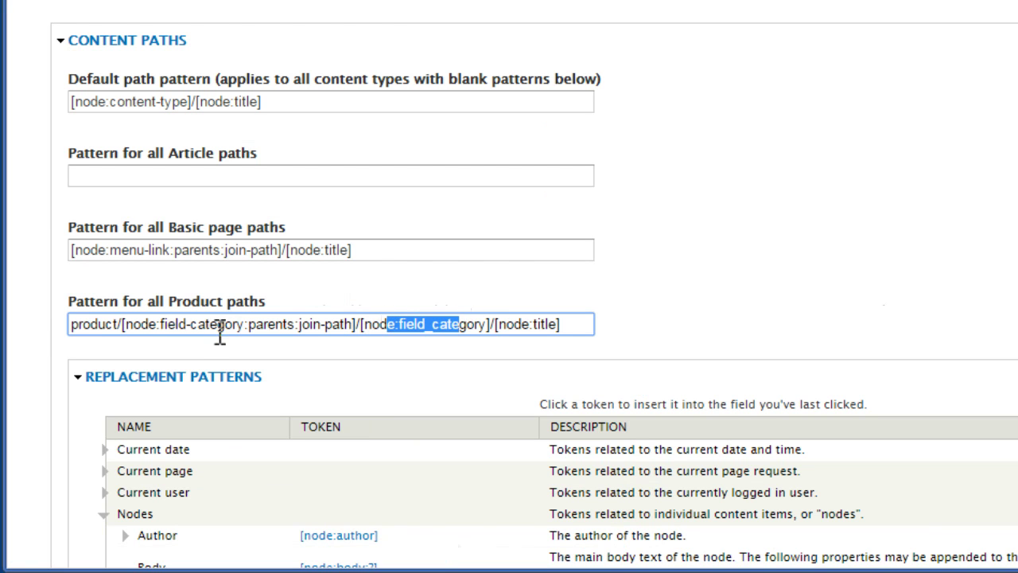
left_click(316, 365)
scroll(315, 365, "down", 20)
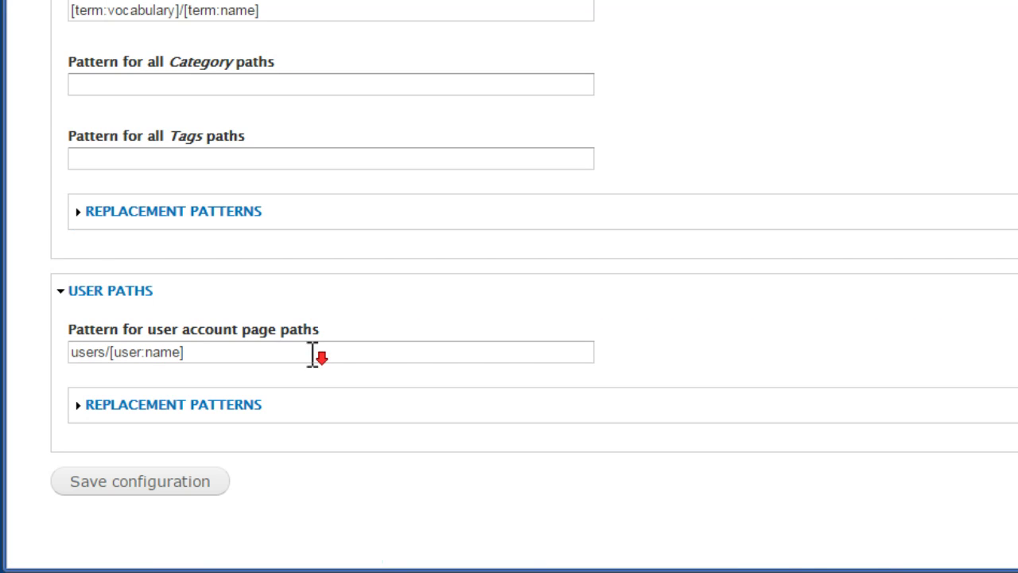
left_click(195, 481)
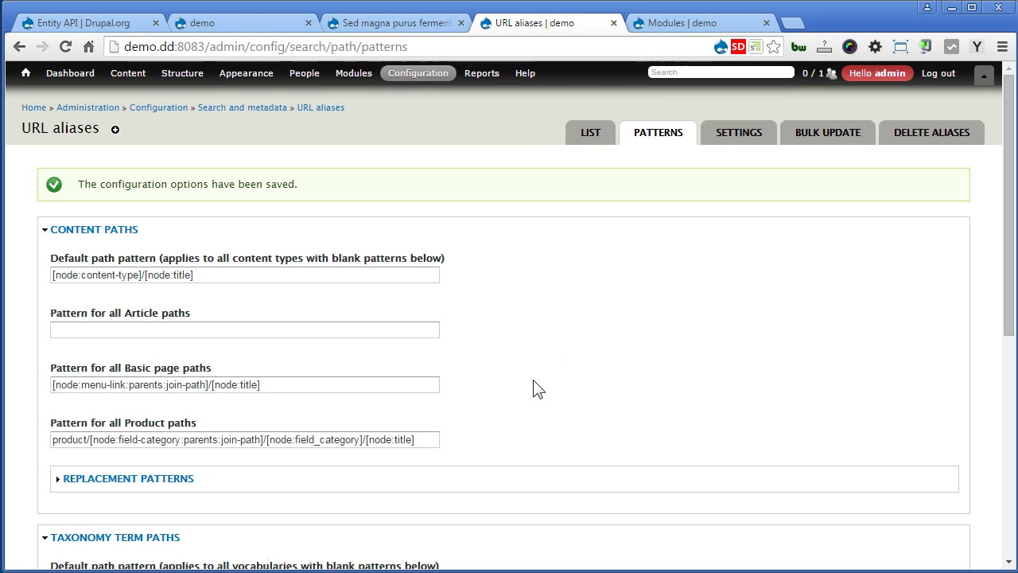
left_click(386, 23)
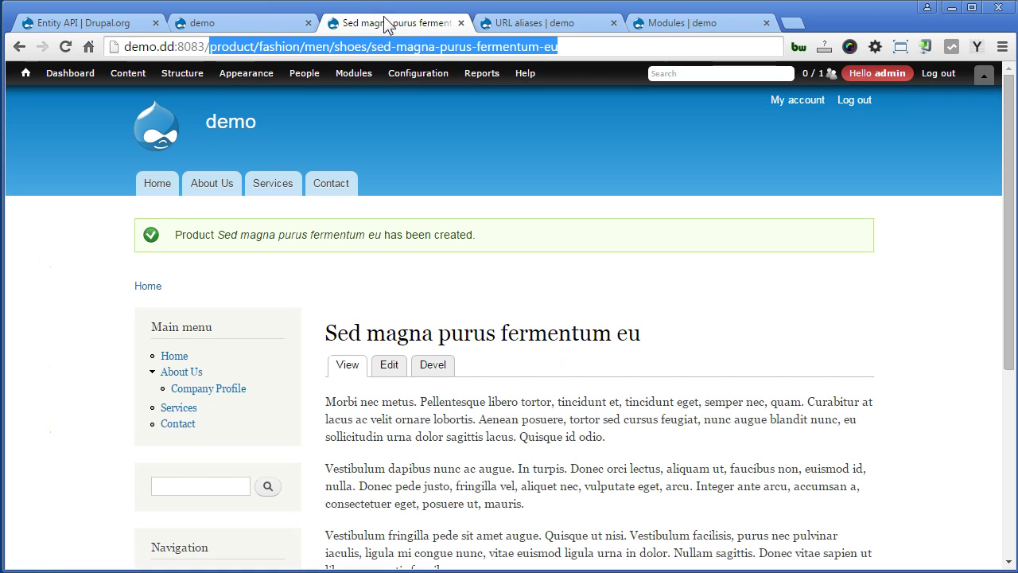
left_click(389, 367)
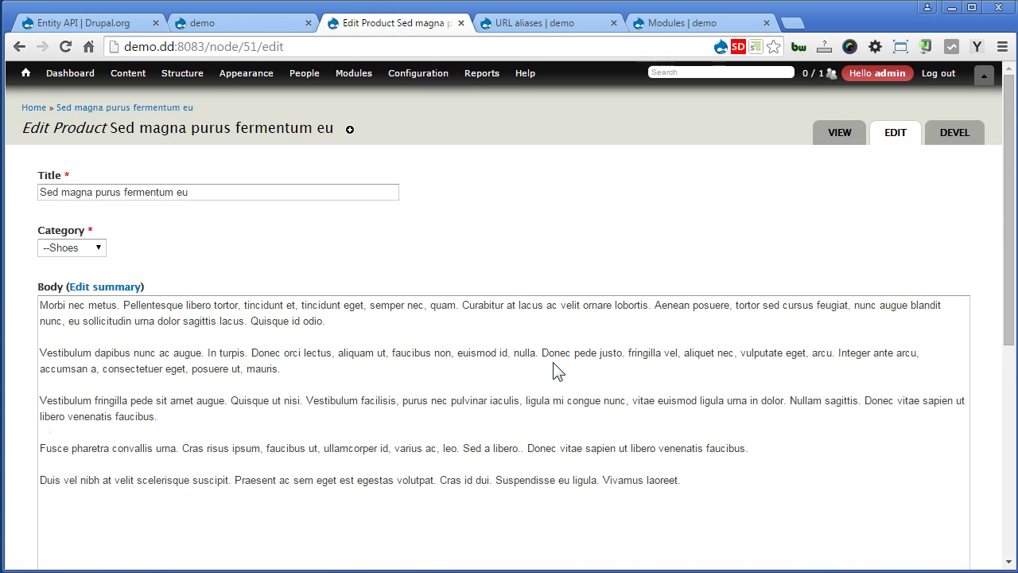
scroll(557, 369, "down", 5)
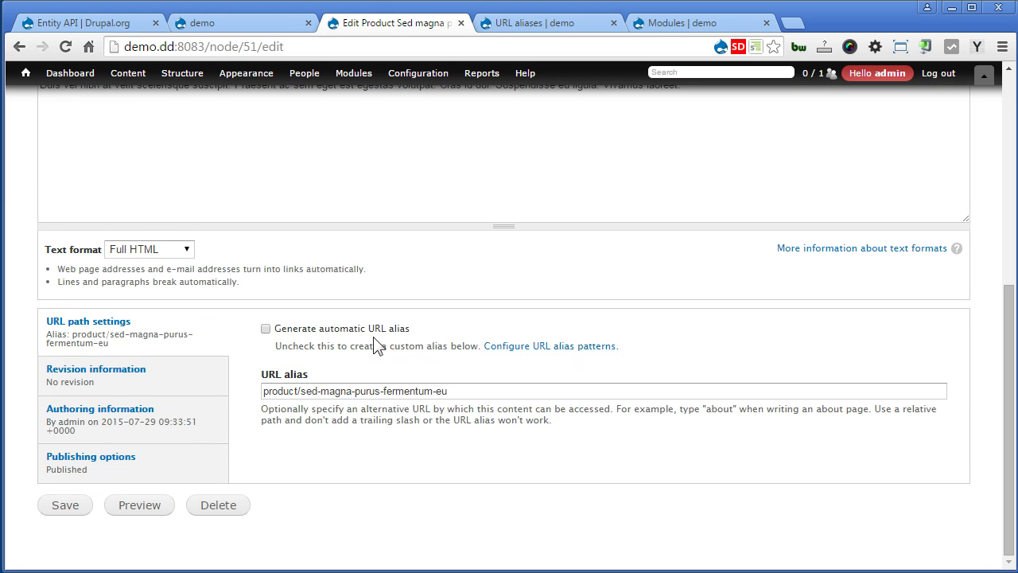
left_click(267, 330)
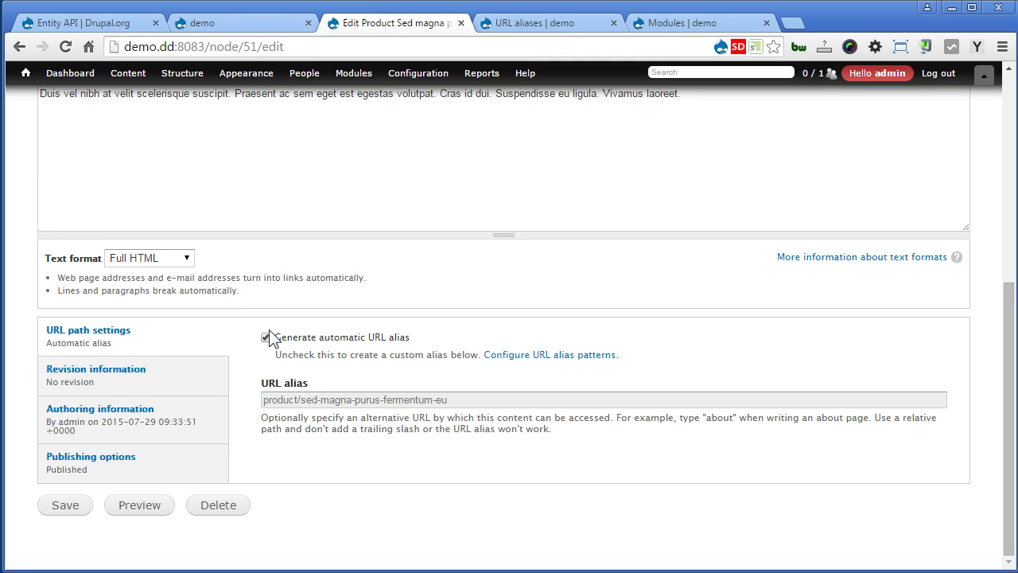
left_click(48, 509)
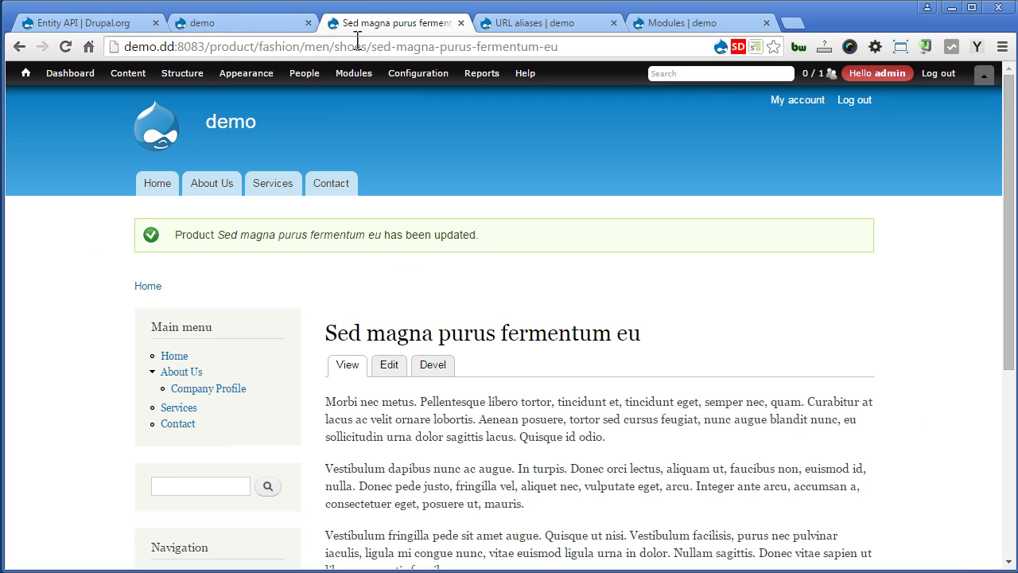
left_click_drag(372, 48, 690, 48)
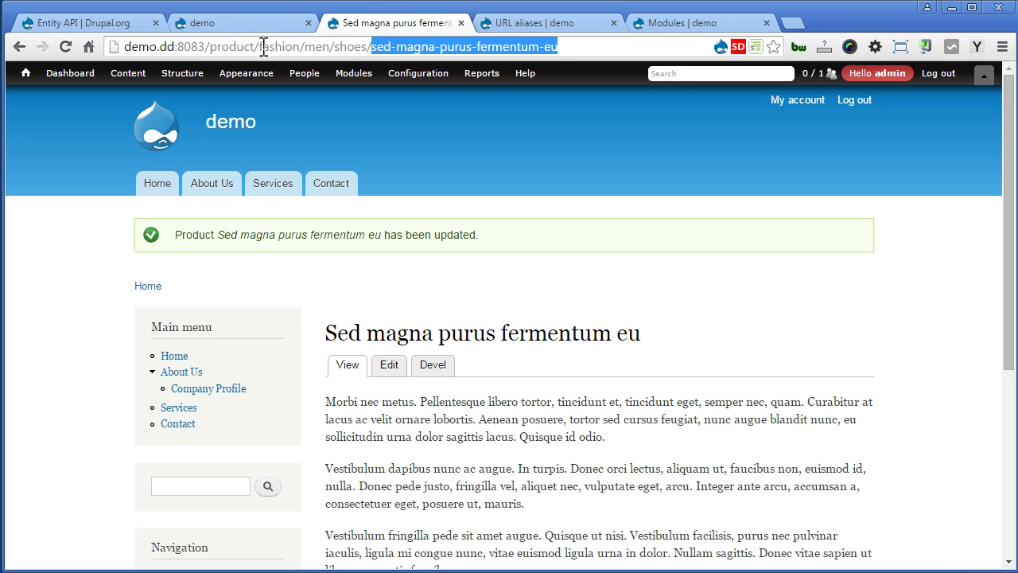
left_click_drag(259, 46, 330, 46)
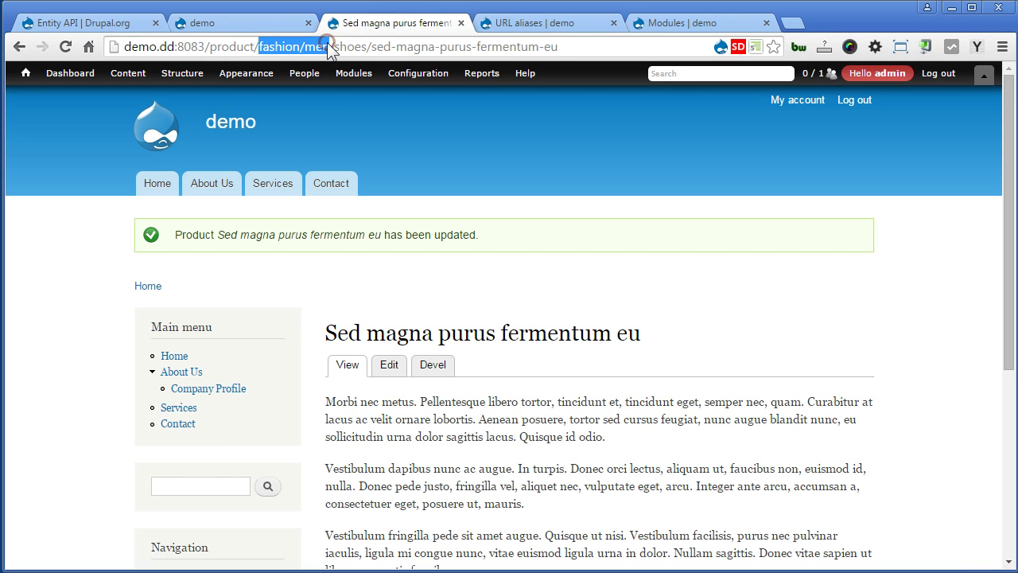
double_click(350, 46)
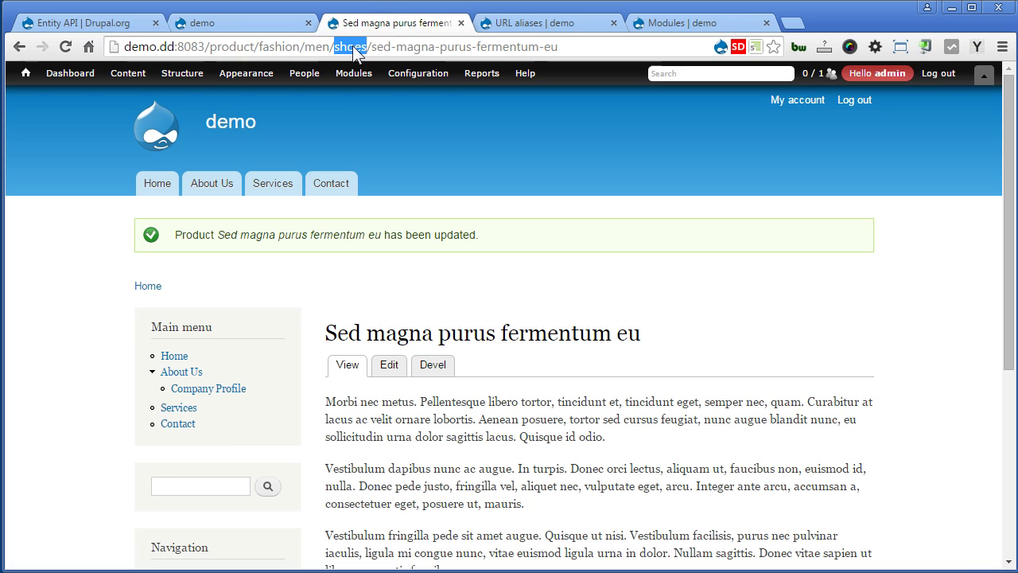
left_click_drag(371, 47, 604, 47)
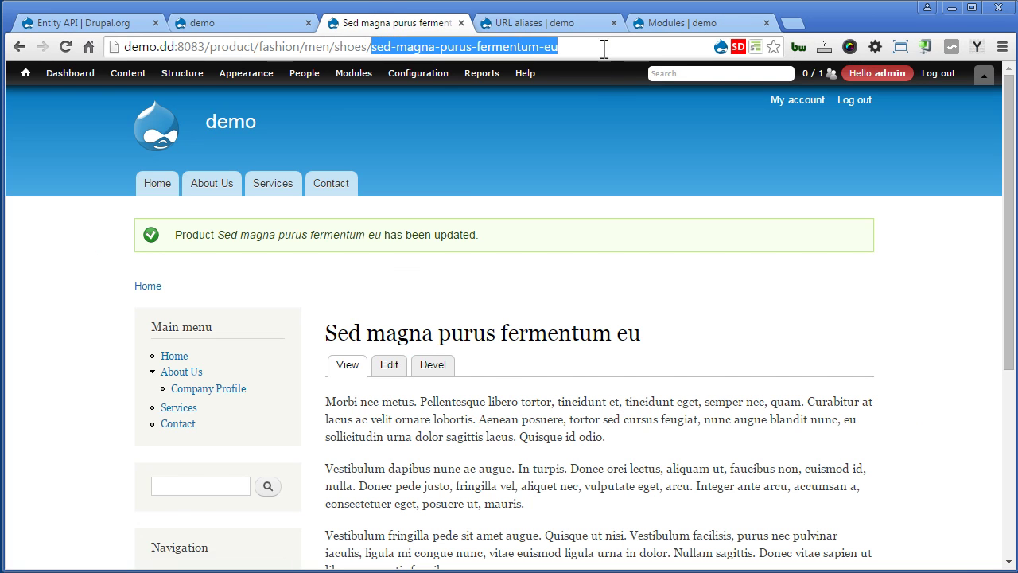
Start a new Product and fill its Title with the generated text 'Sed consequat leo eget'.
mouse_move(128, 76)
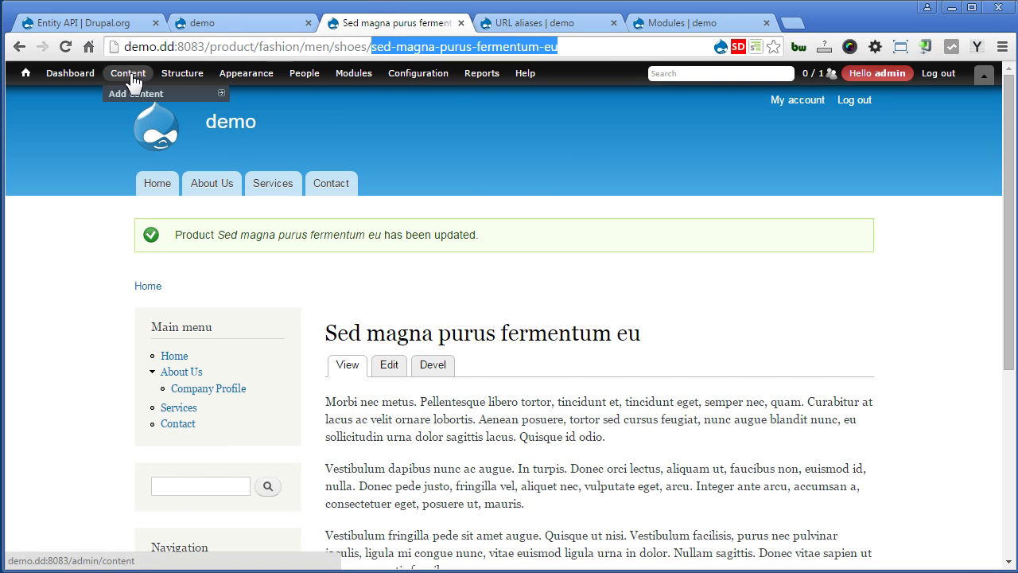
mouse_move(135, 99)
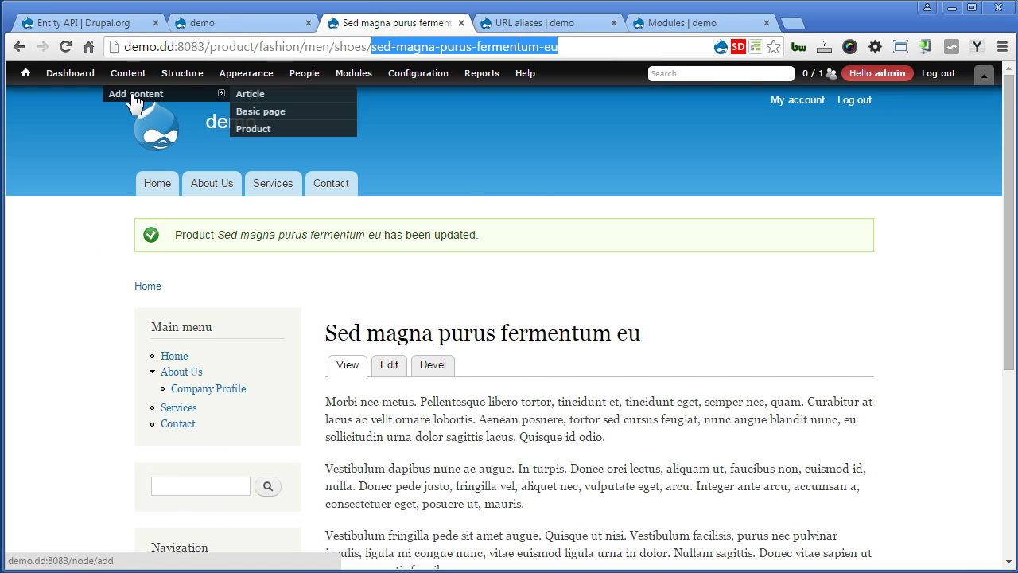
left_click(262, 127)
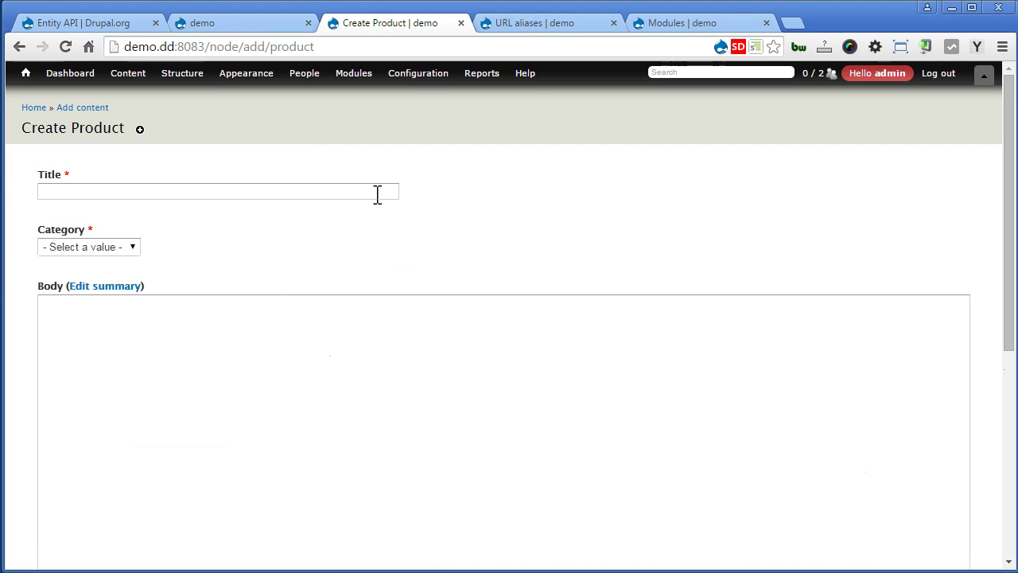
left_click(377, 193)
left_click(980, 47)
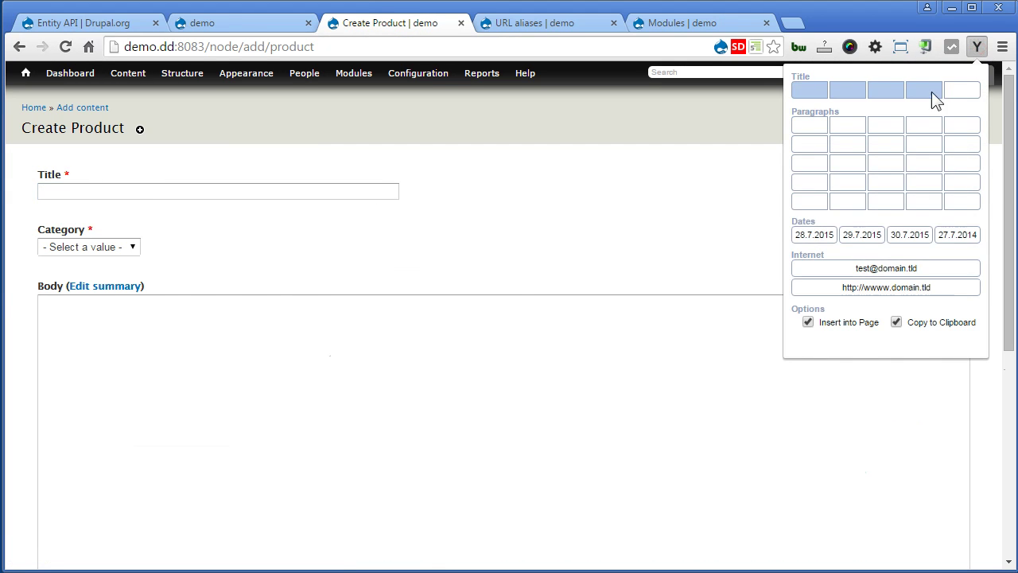
left_click(928, 92)
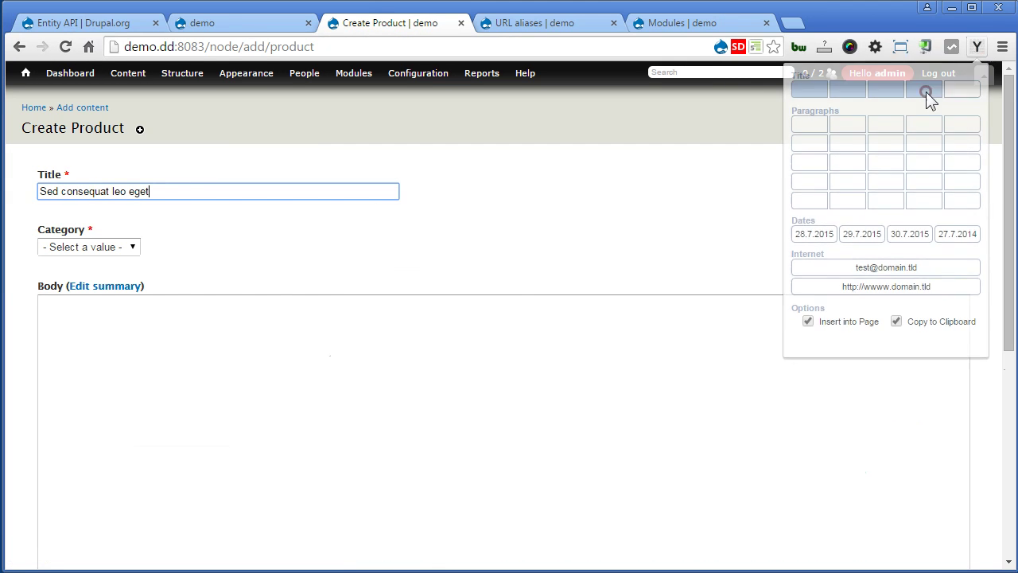
Set Category to Women, fill the Body with five filler paragraphs, and save the product.
left_click(121, 247)
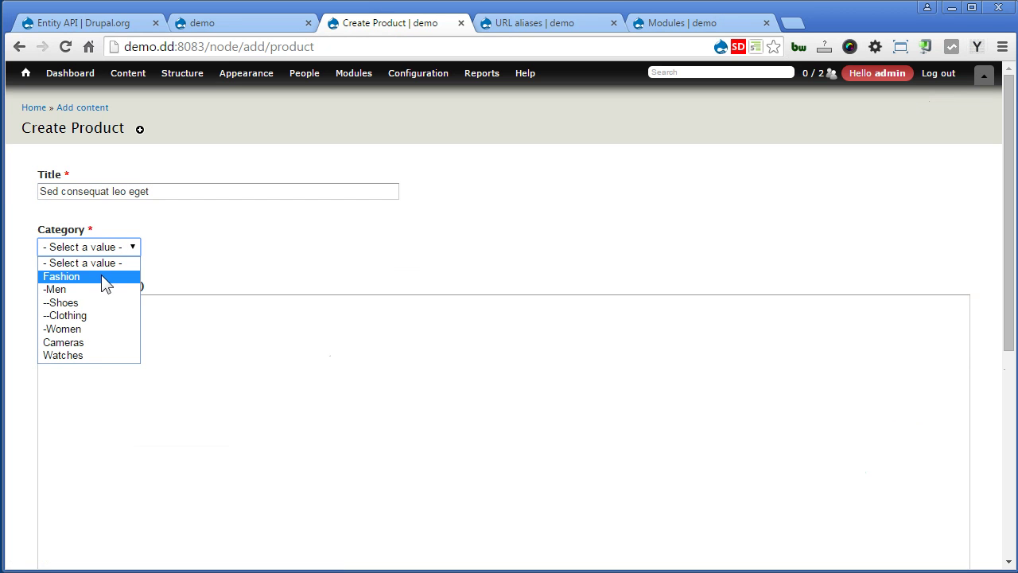
left_click(92, 328)
left_click(109, 342)
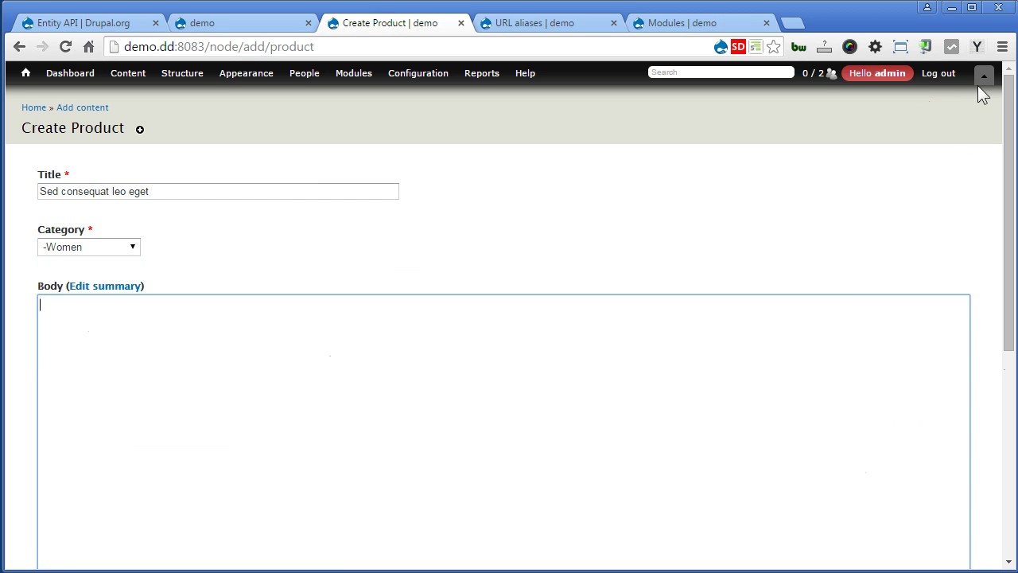
left_click(977, 46)
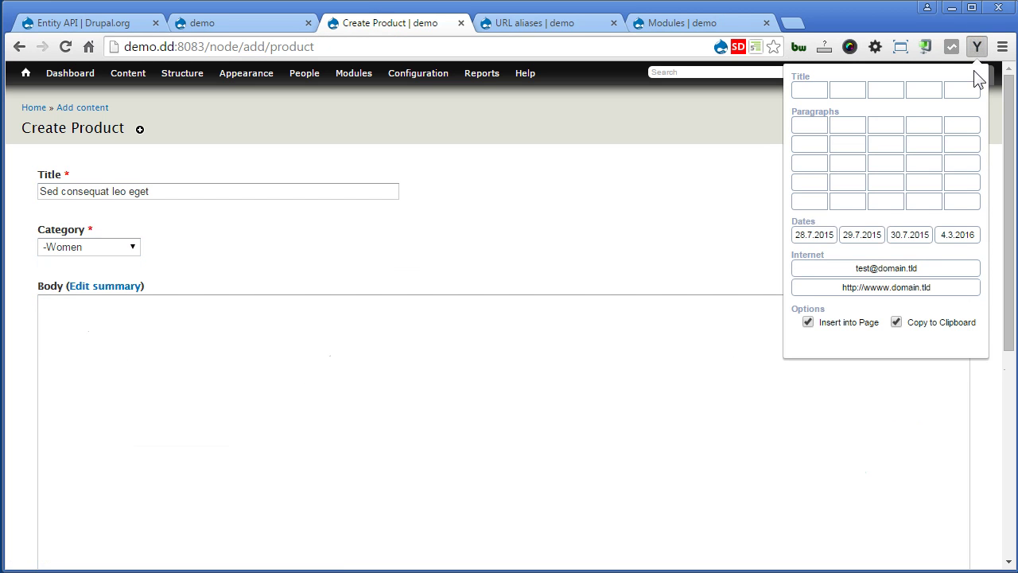
left_click(962, 200)
scroll(28, 427, "down", 5)
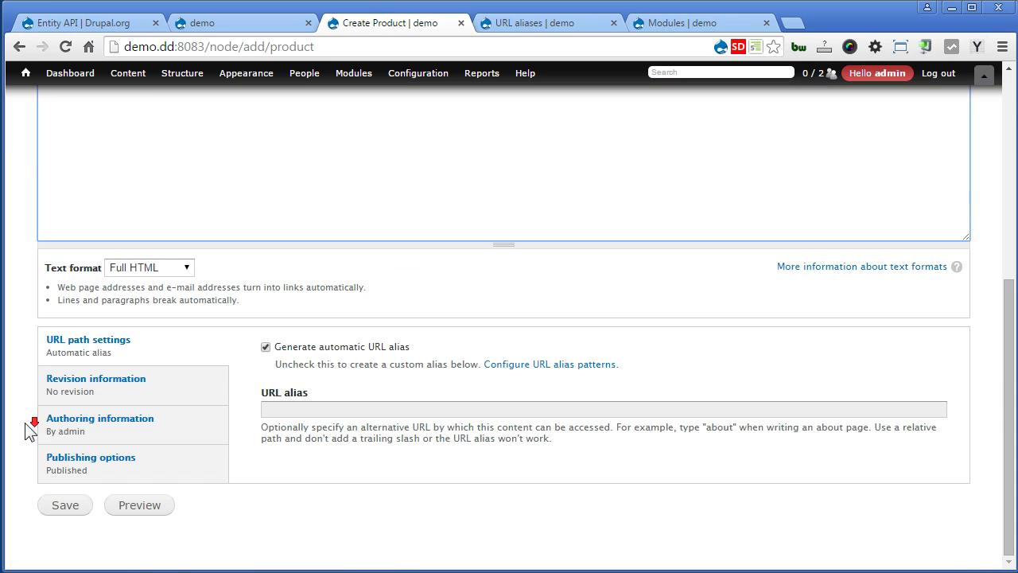
left_click(60, 509)
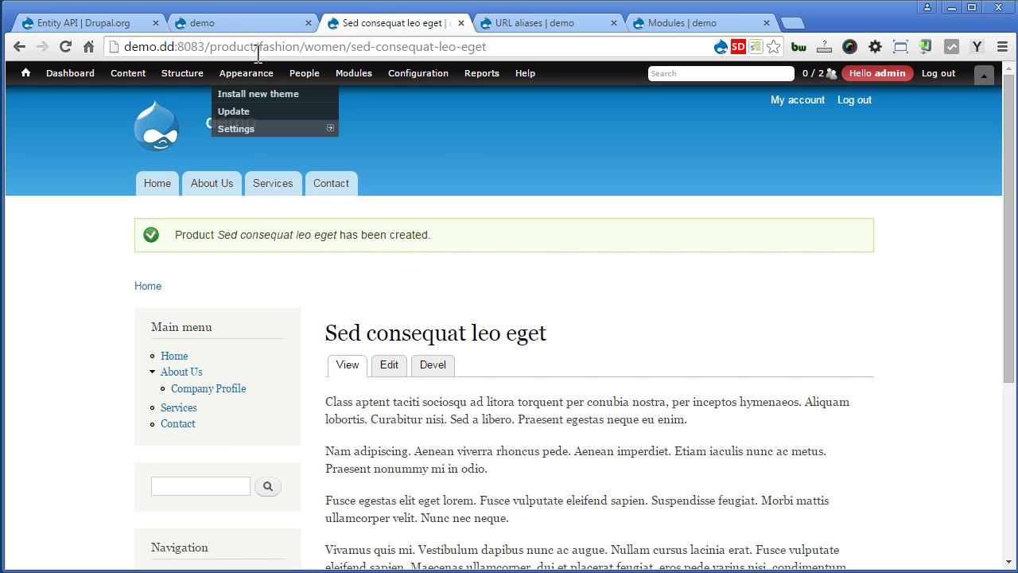
Check the new alias product/fashion/women/sed-consequat-leo-eget in the address bar.
left_click_drag(260, 46, 301, 46)
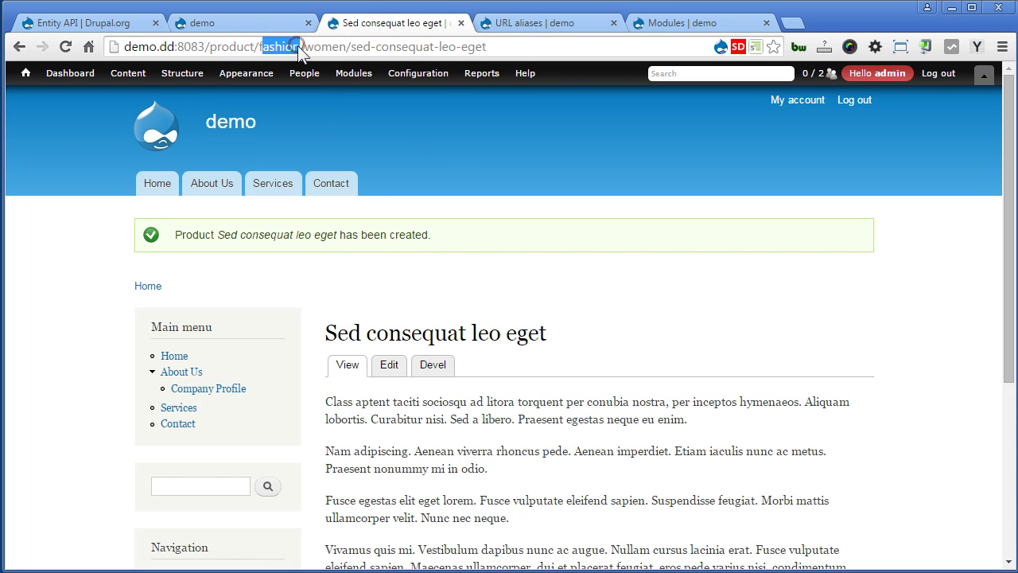
left_click(312, 47)
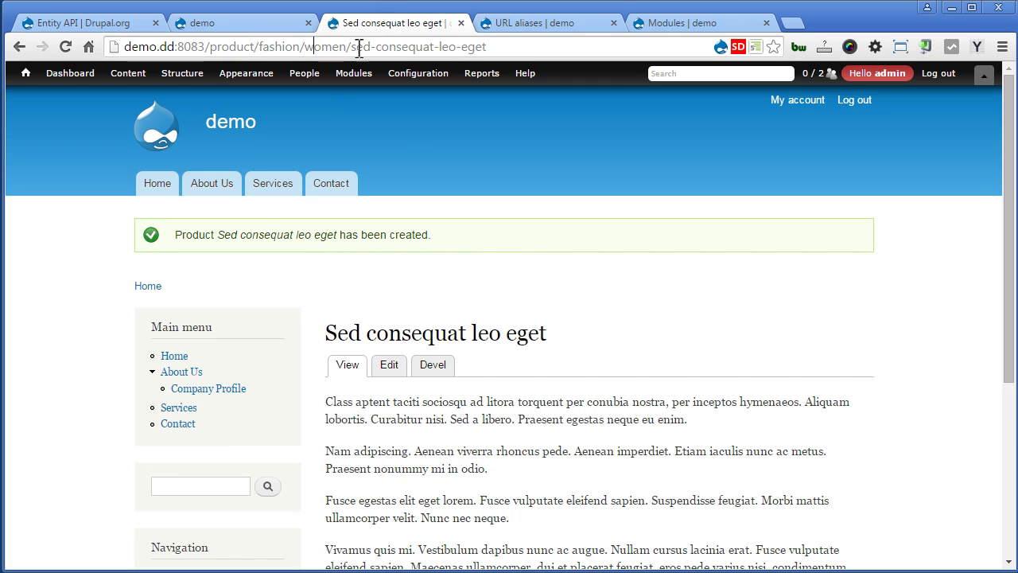
left_click_drag(350, 46, 559, 121)
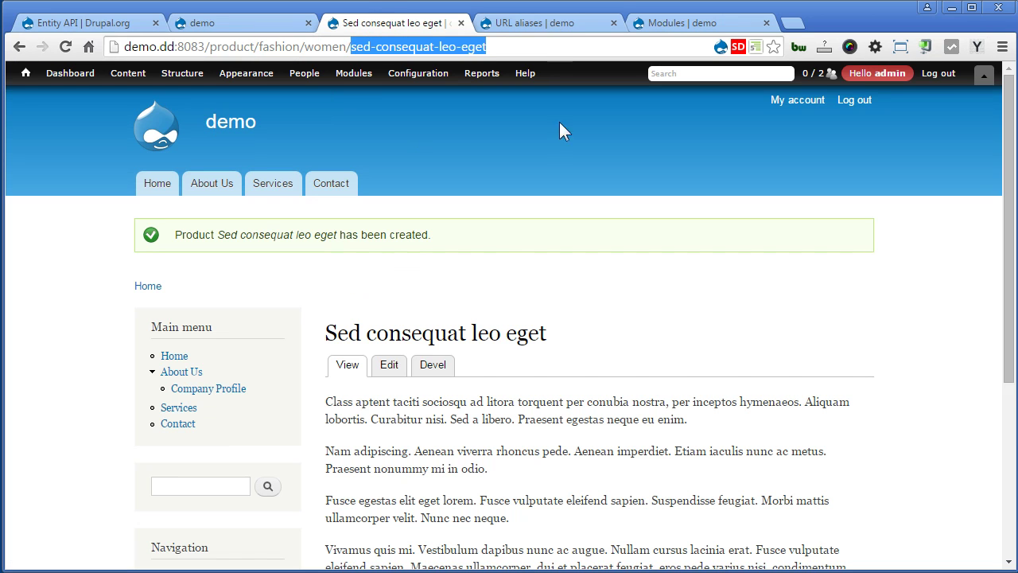
left_click(590, 274)
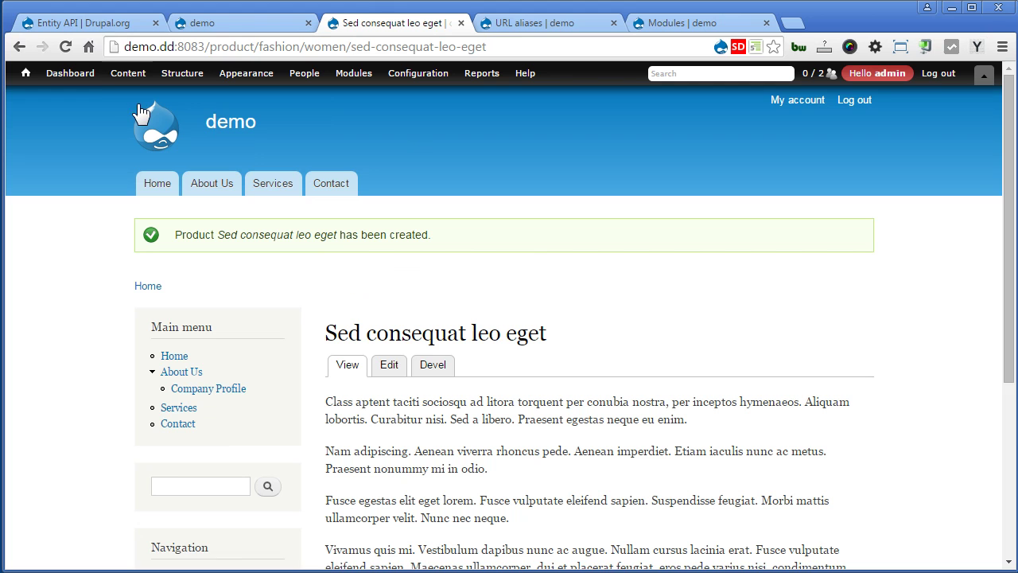
mouse_move(133, 83)
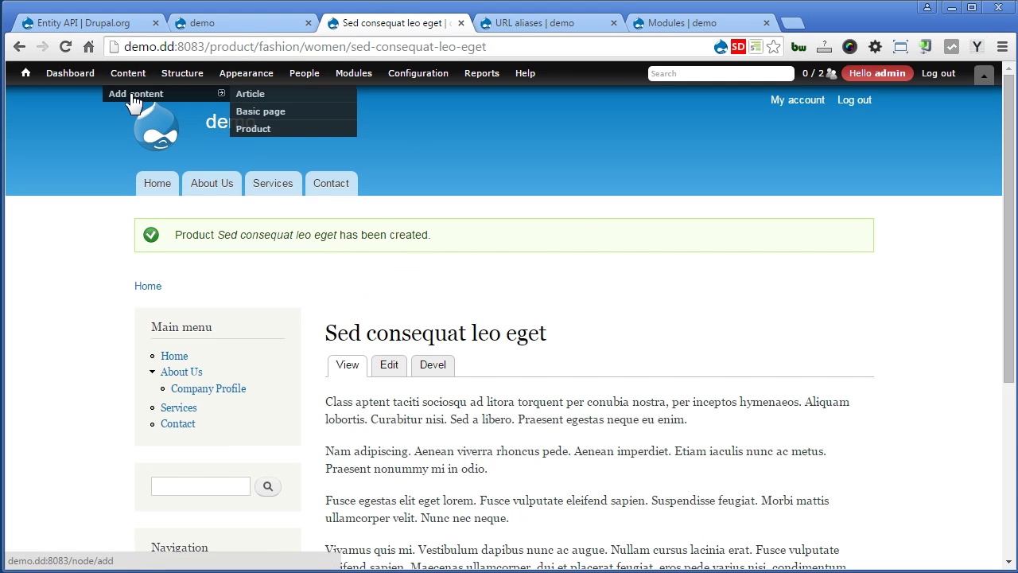
Start another Product and fill its Title with the generated text 'Sed in libero ut'.
left_click(272, 130)
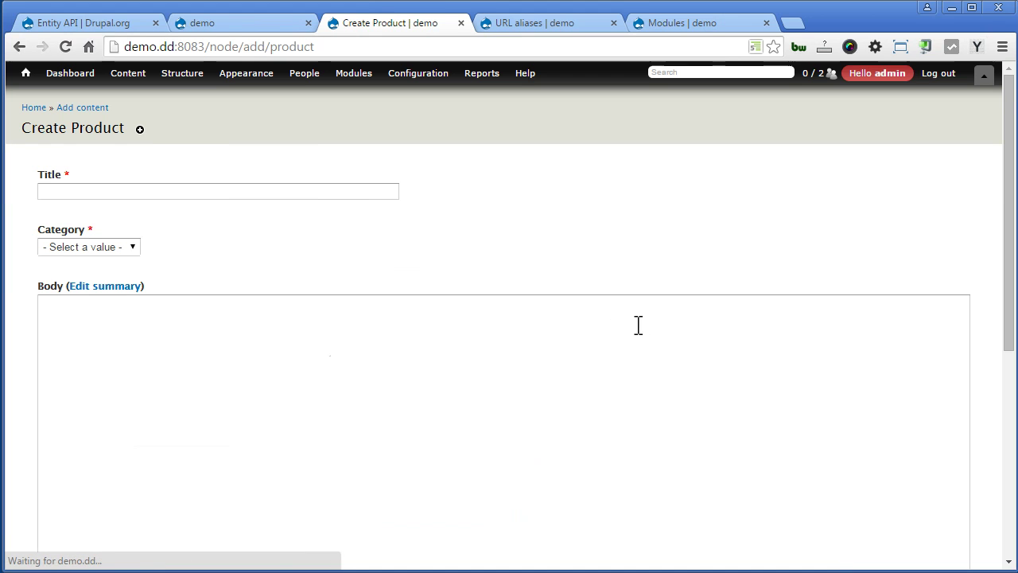
left_click(357, 192)
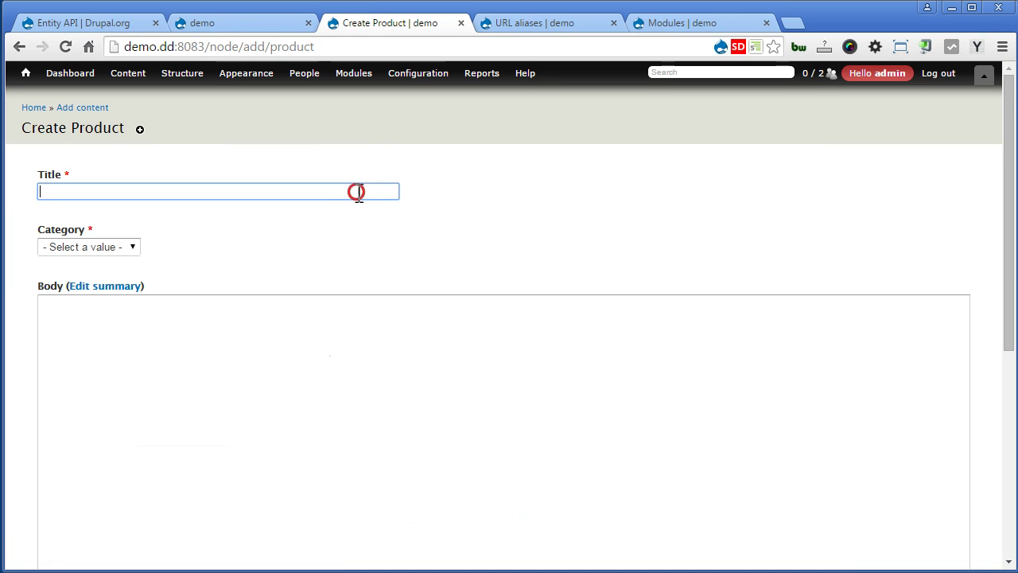
left_click(982, 48)
left_click(915, 101)
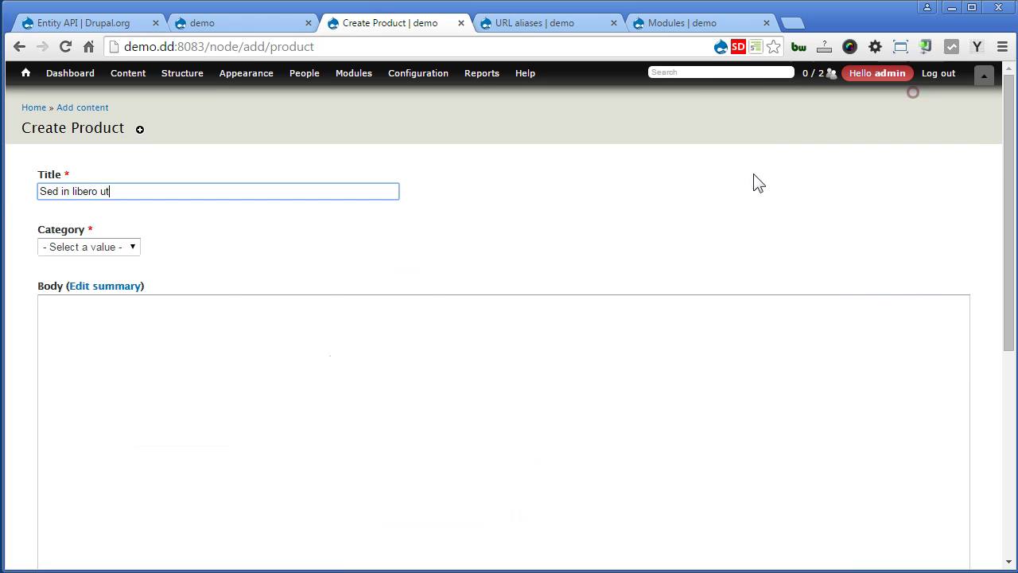
Choose Watches as Category, fill the Body with five filler paragraphs, and save the product.
left_click(131, 247)
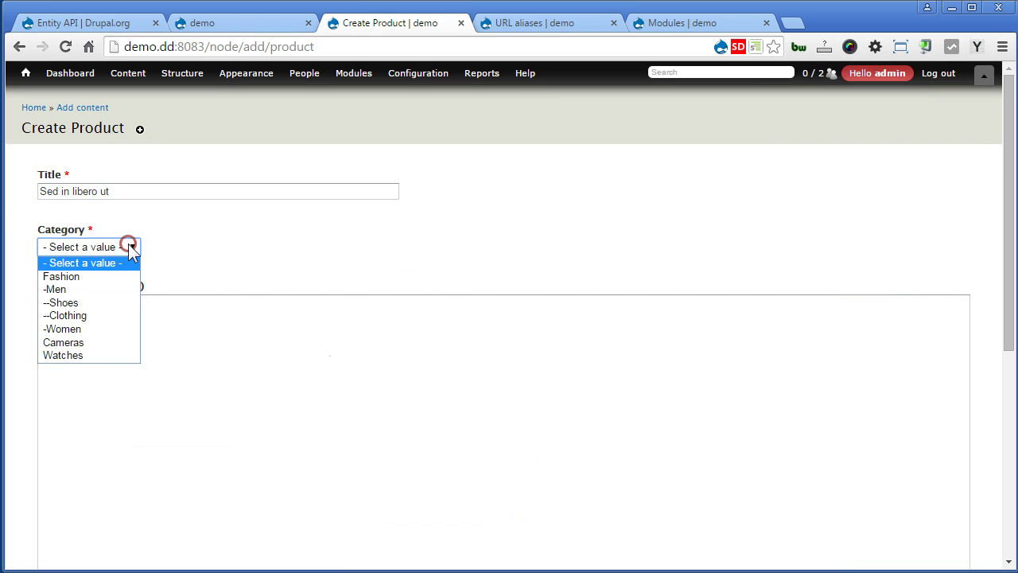
left_click(100, 355)
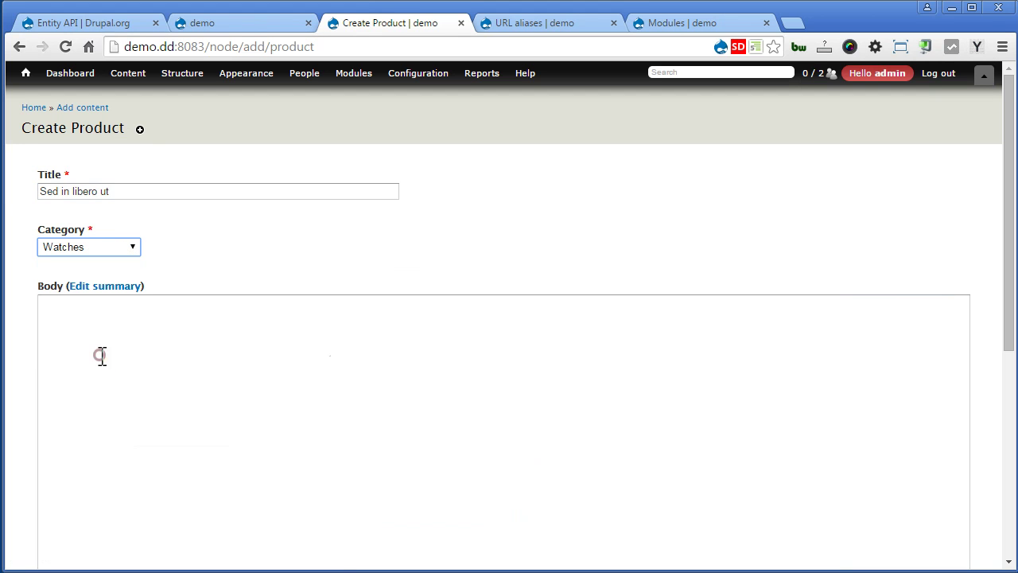
left_click(178, 350)
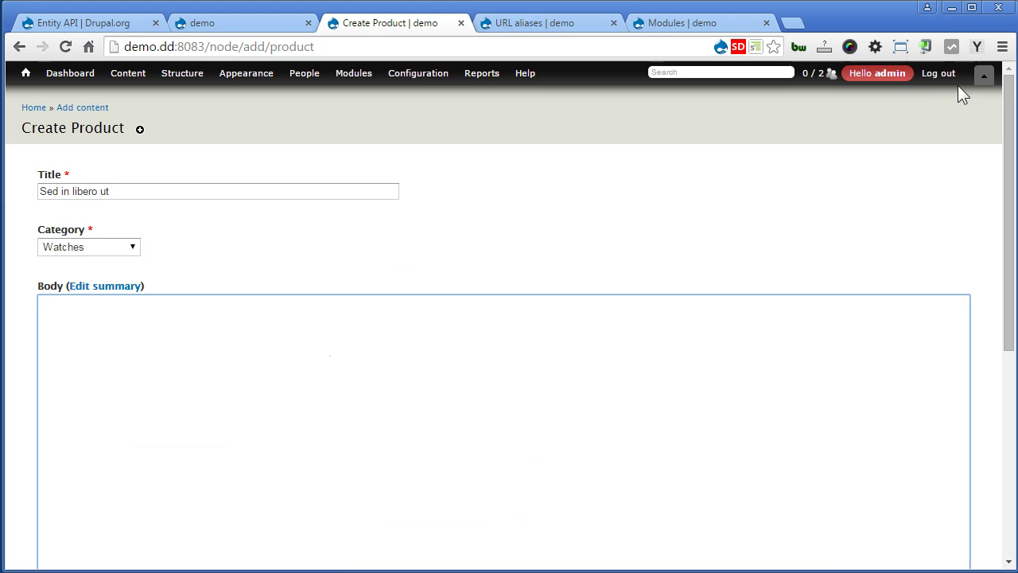
left_click(973, 45)
left_click(956, 214)
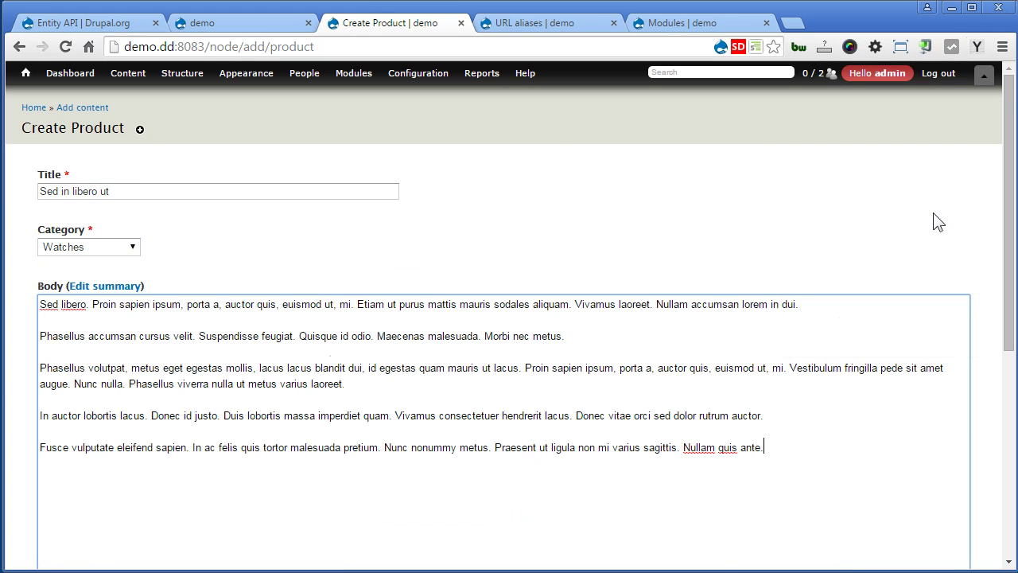
scroll(11, 402, "down", 10)
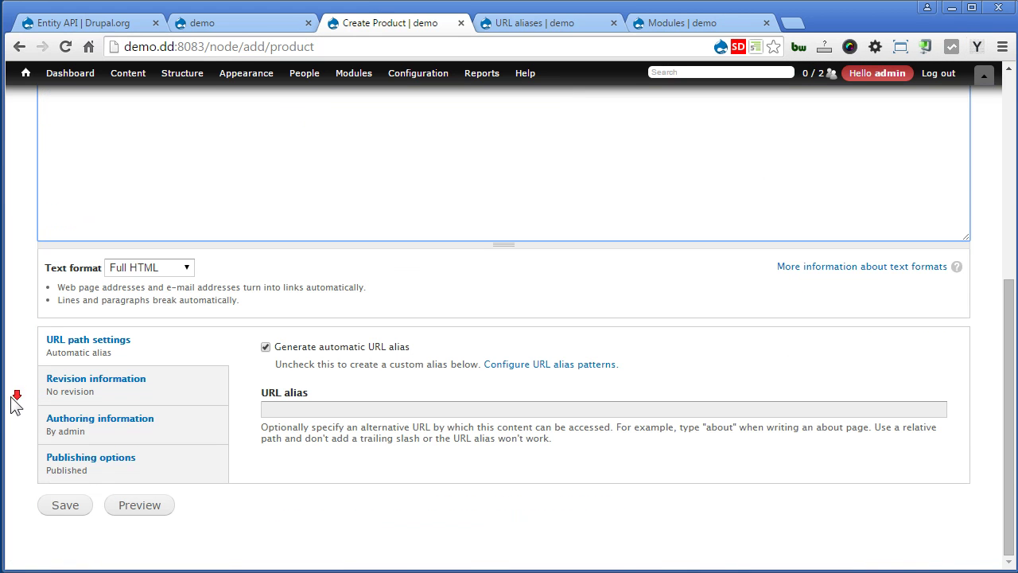
left_click(60, 509)
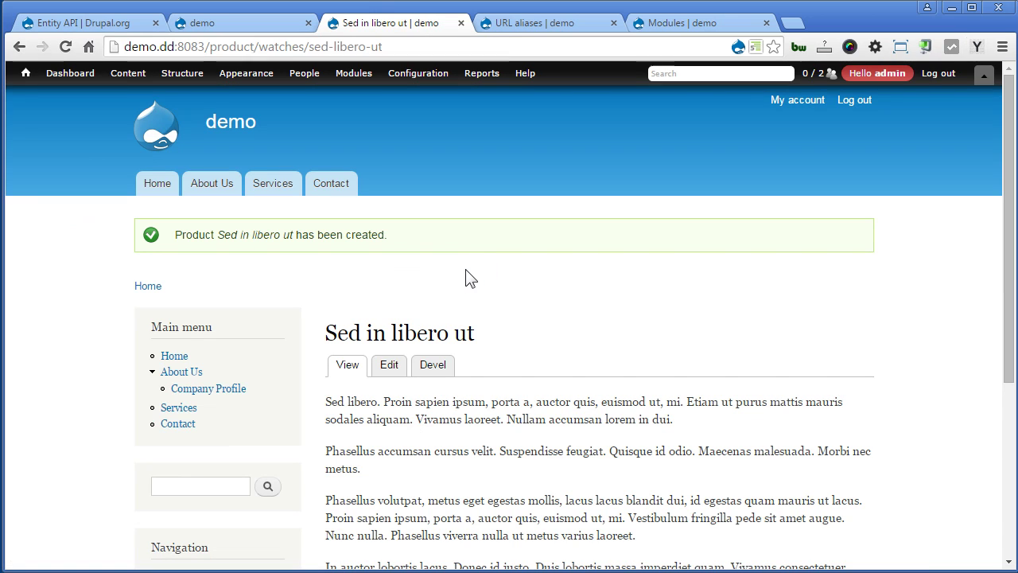